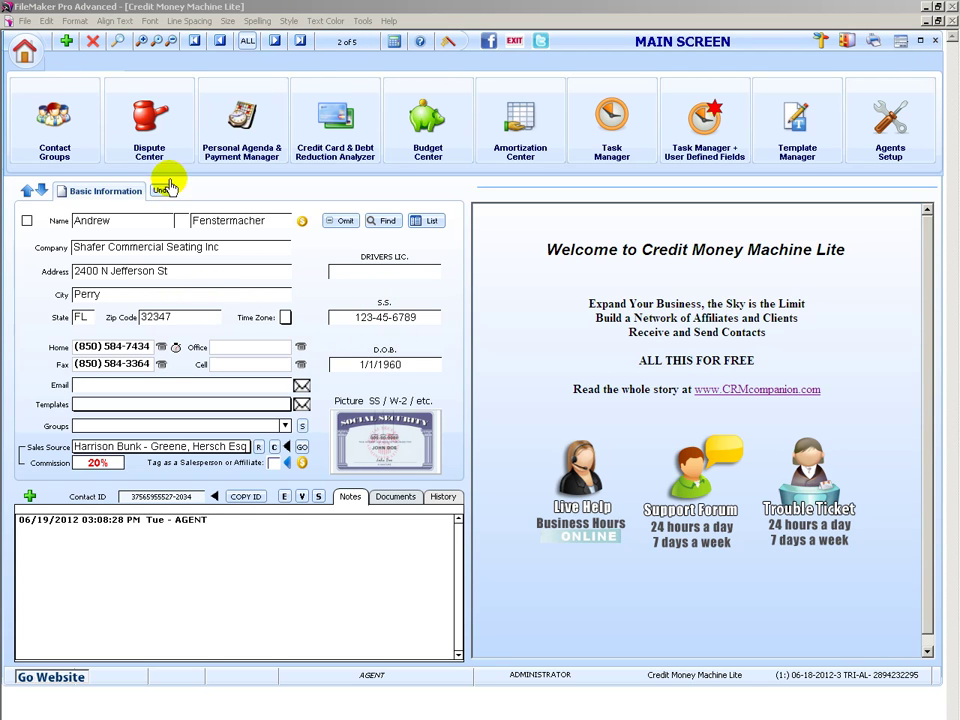
Open the Dispute Center in semiautomatic mode and add a dispute with Amsher Collection Services - AL as the creditor
left_click(118, 96)
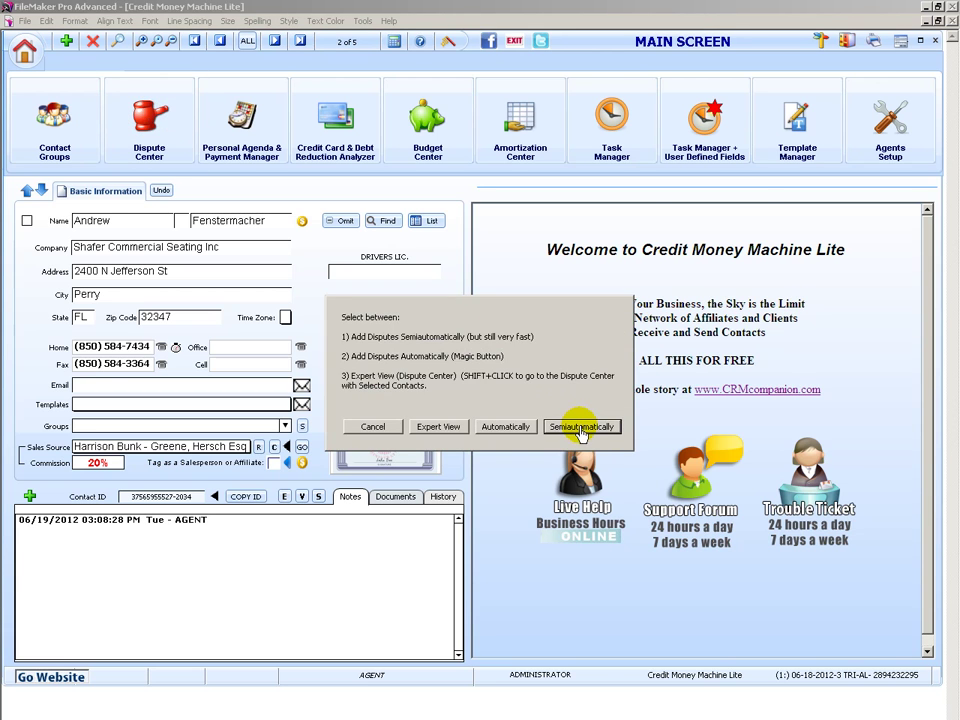
left_click(581, 427)
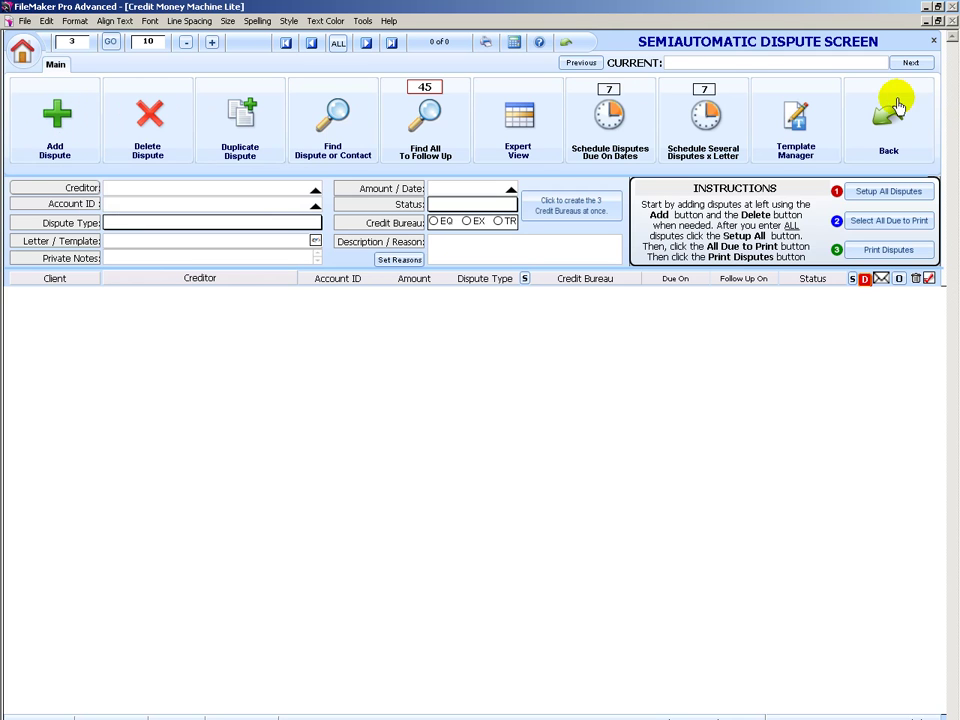
left_click(57, 117)
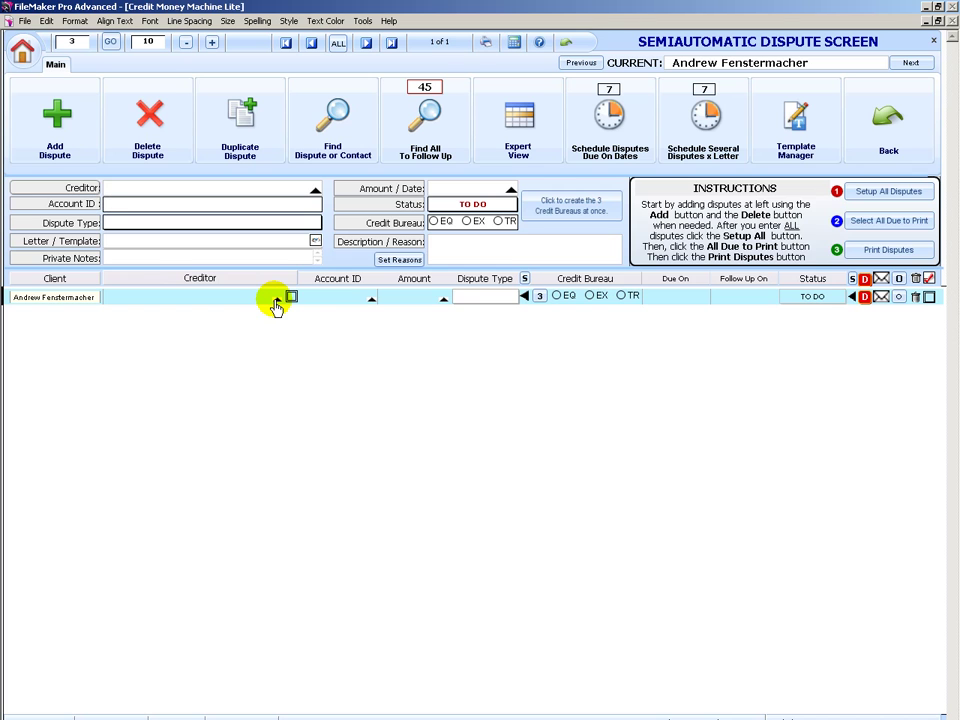
left_click(190, 305)
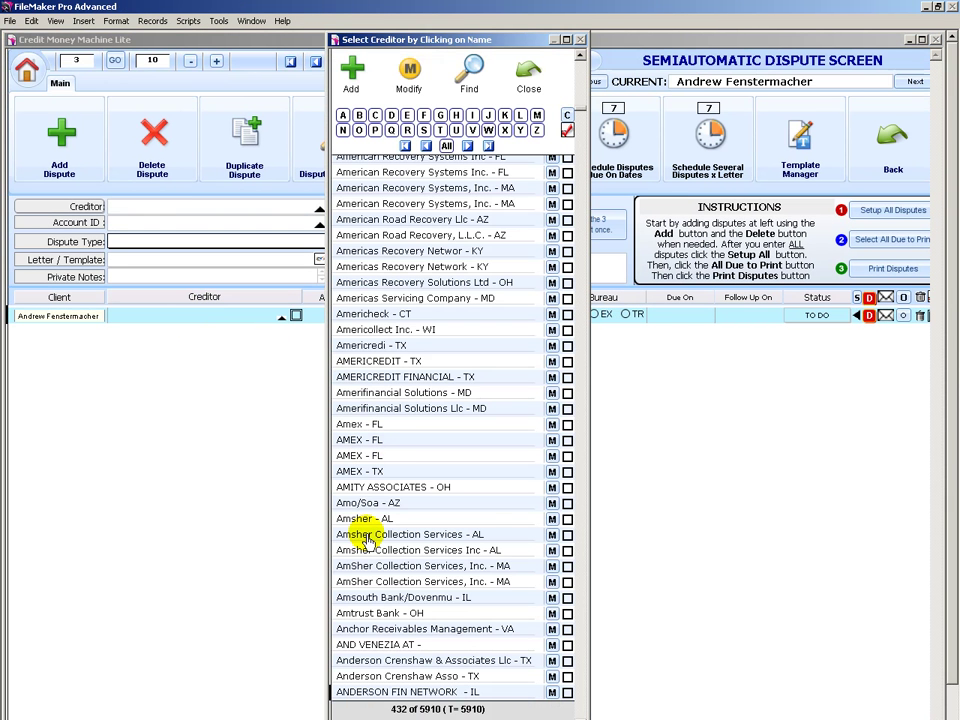
left_click(368, 537)
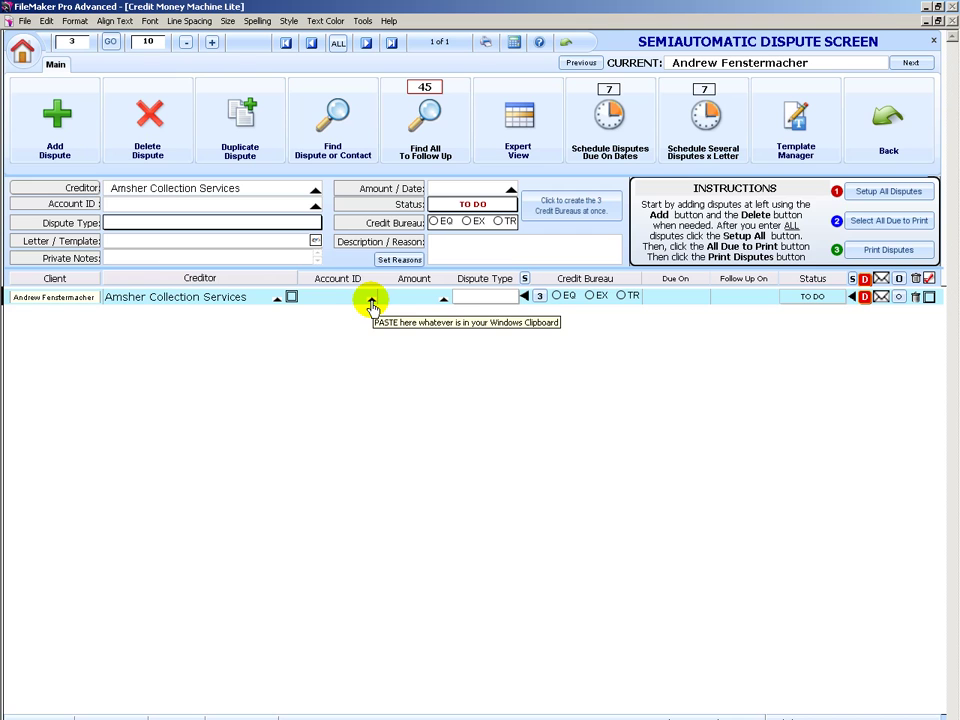
Enter the account ID for the Amsher dispute, set its amount to 565 and its dispute type to Charge Off - 3
left_click(318, 300)
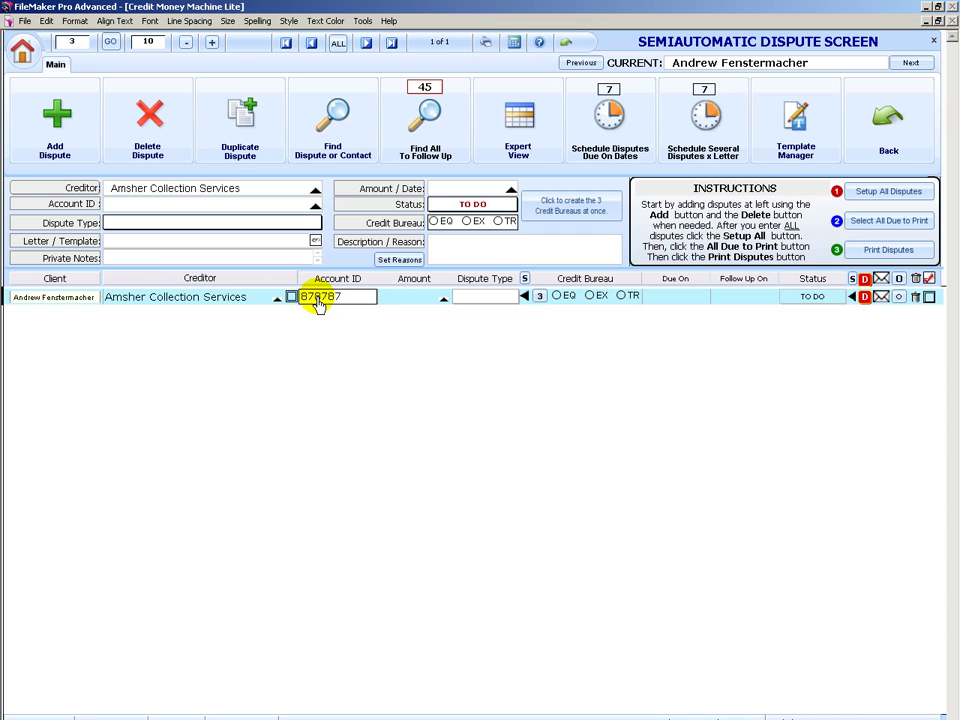
left_click(405, 298)
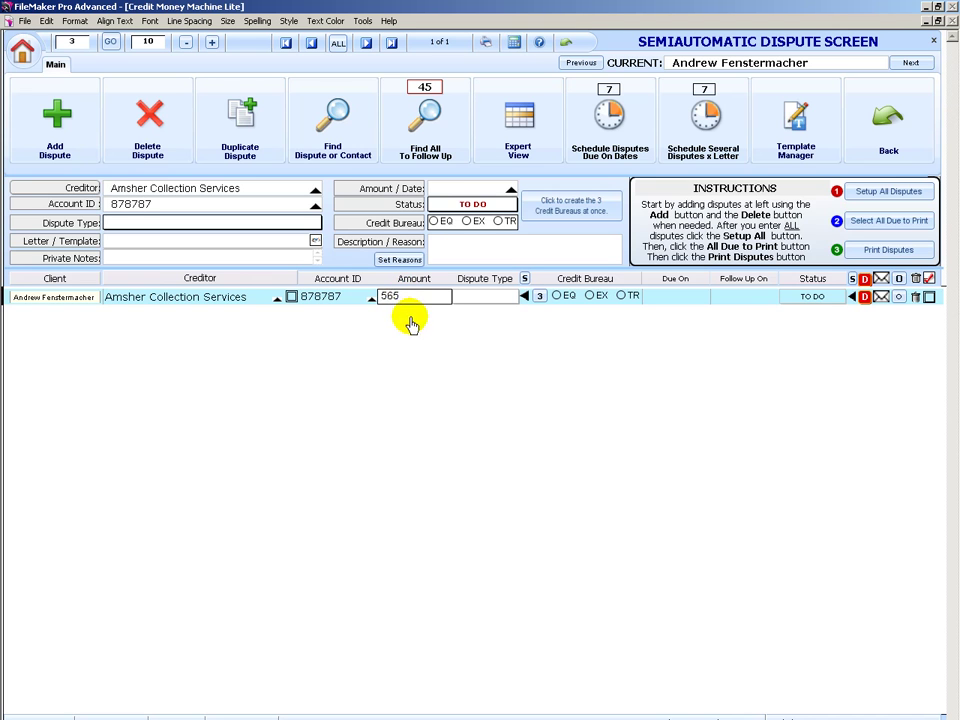
left_click(478, 300)
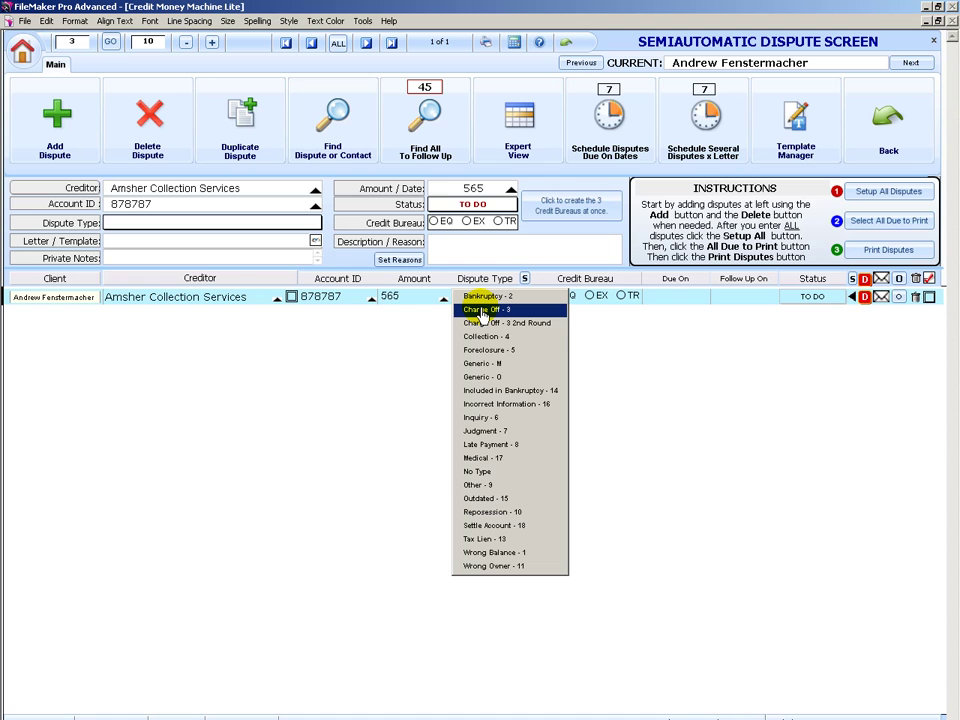
left_click(481, 311)
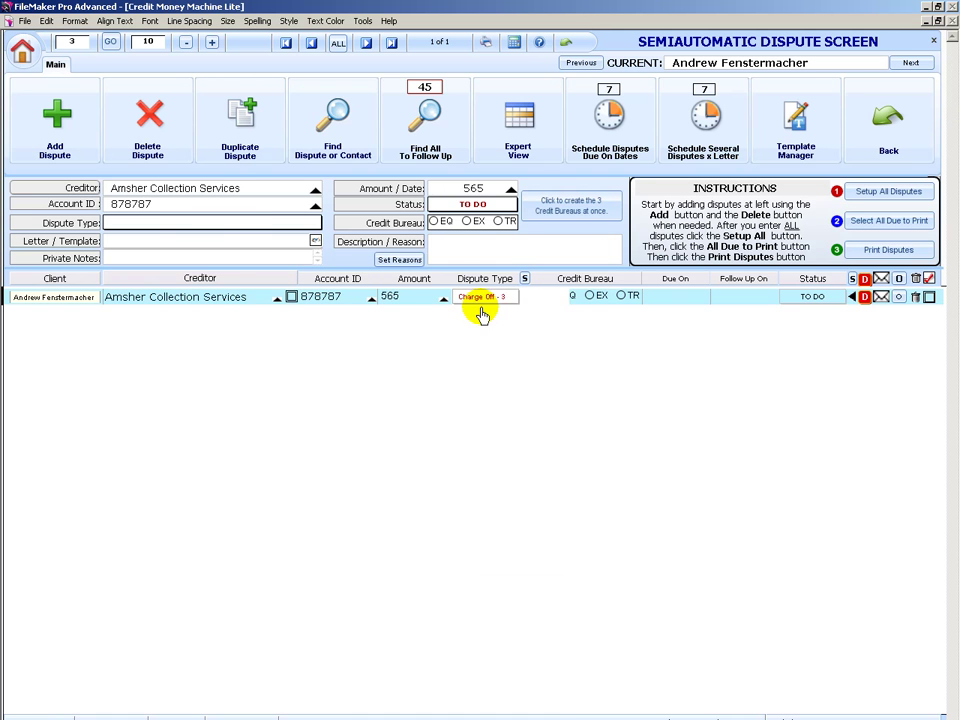
Review the default priority of the dispute types, sorting the list by order, and close the list
left_click(524, 280)
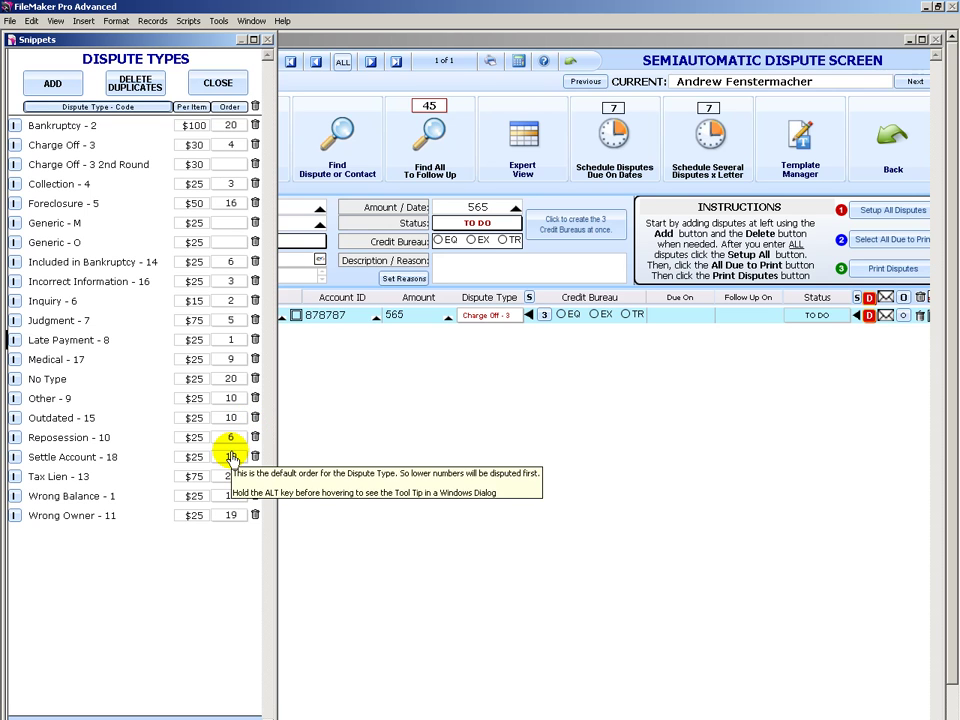
mouse_move(228, 505)
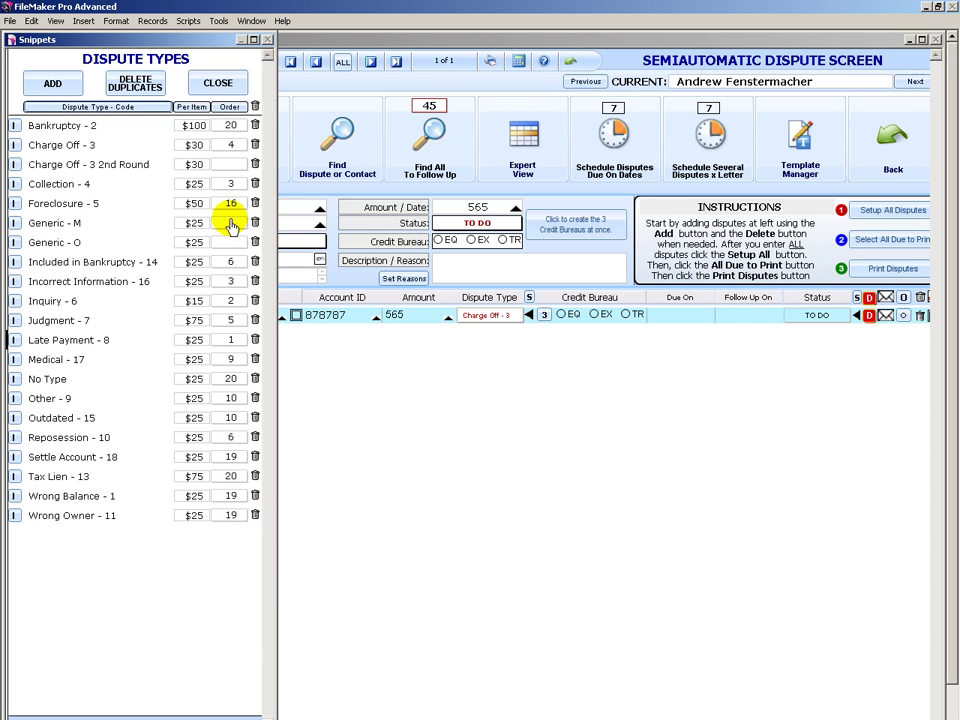
left_click(229, 106)
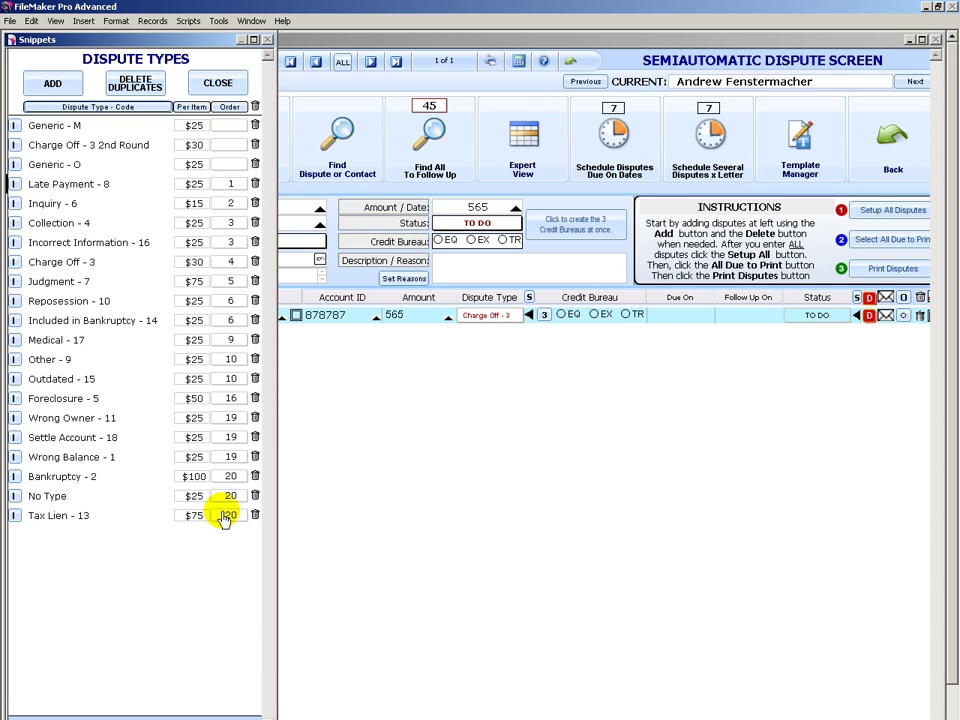
left_click(219, 83)
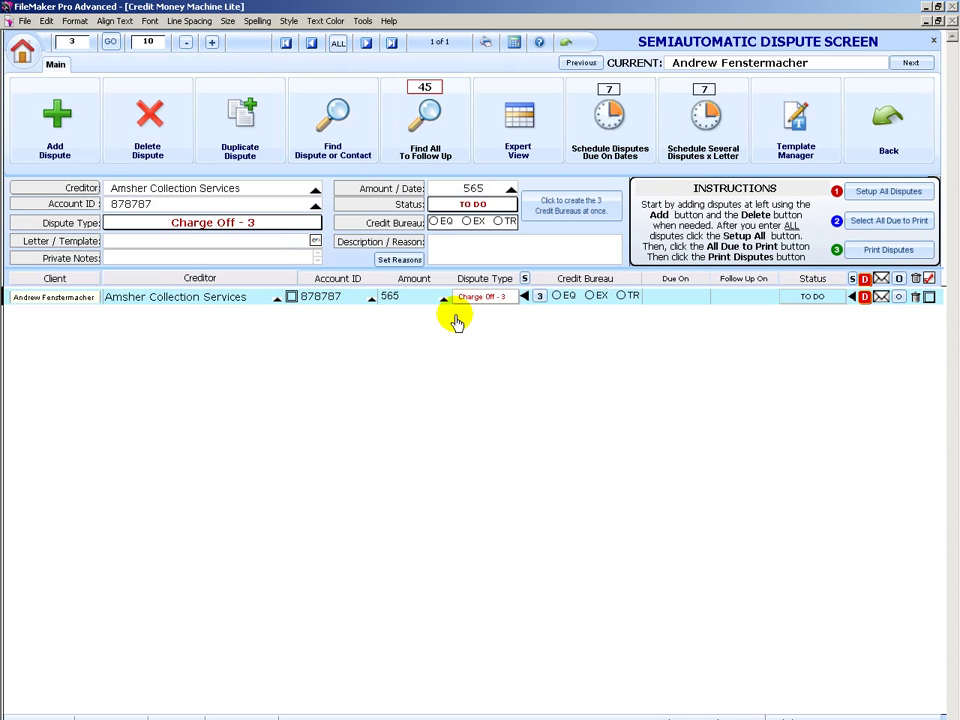
Create the Amsher dispute for all three credit bureaus and add a new dispute with SAMS CLUB - KS as the creditor
left_click(539, 297)
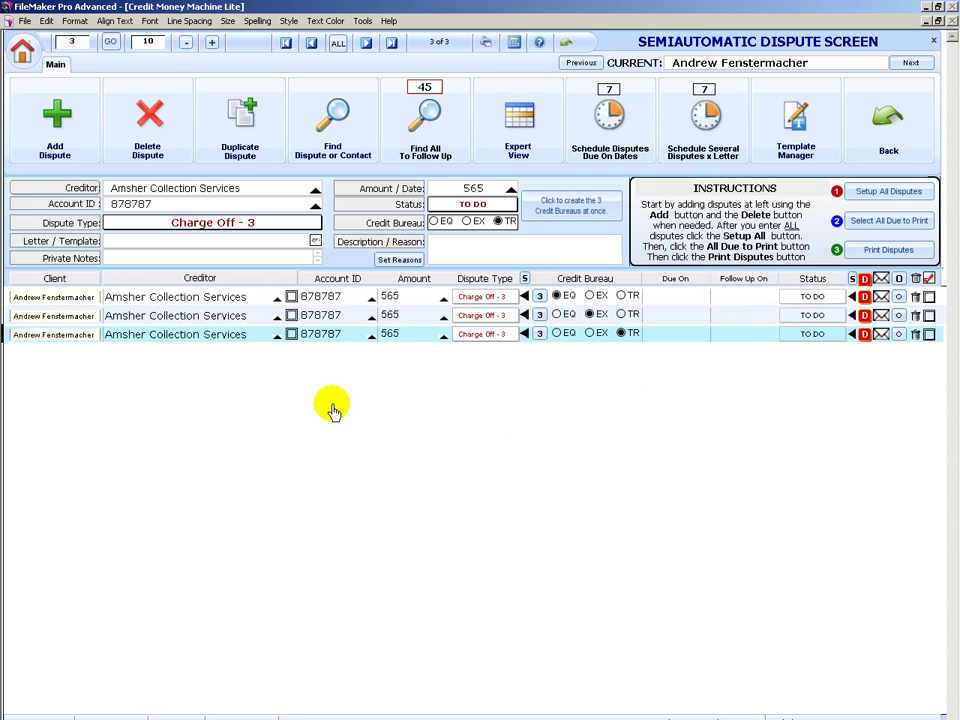
left_click(55, 115)
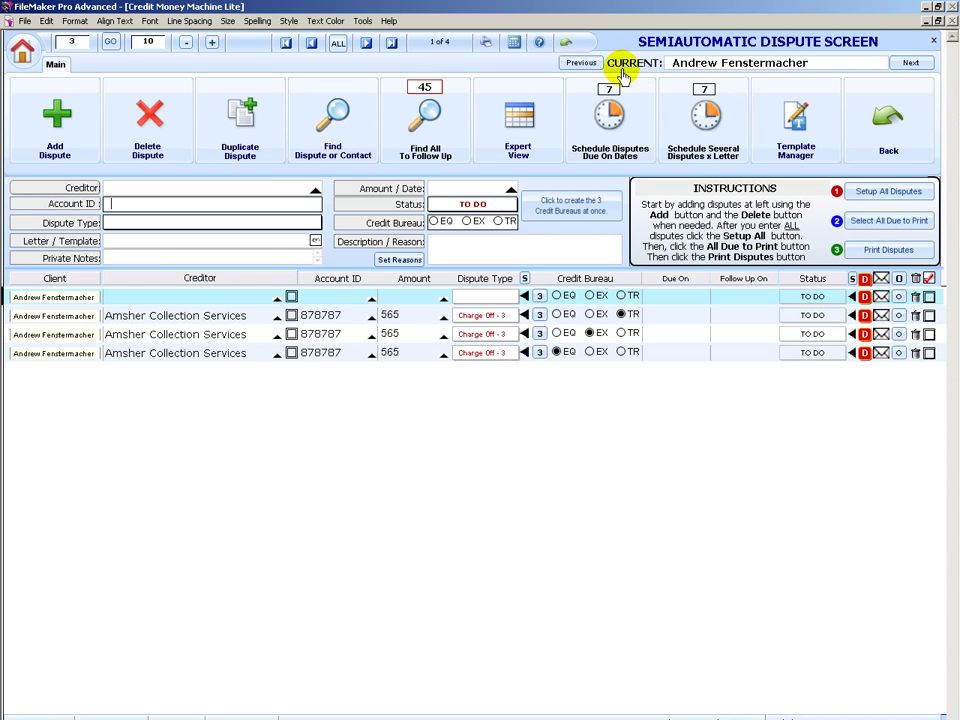
left_click(162, 301)
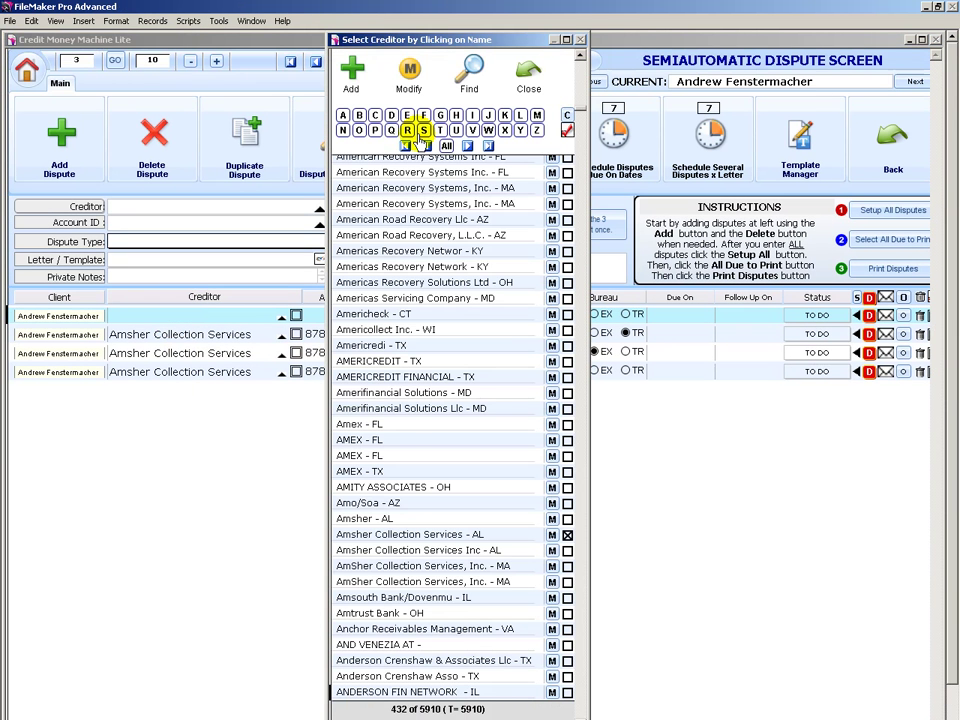
left_click(424, 132)
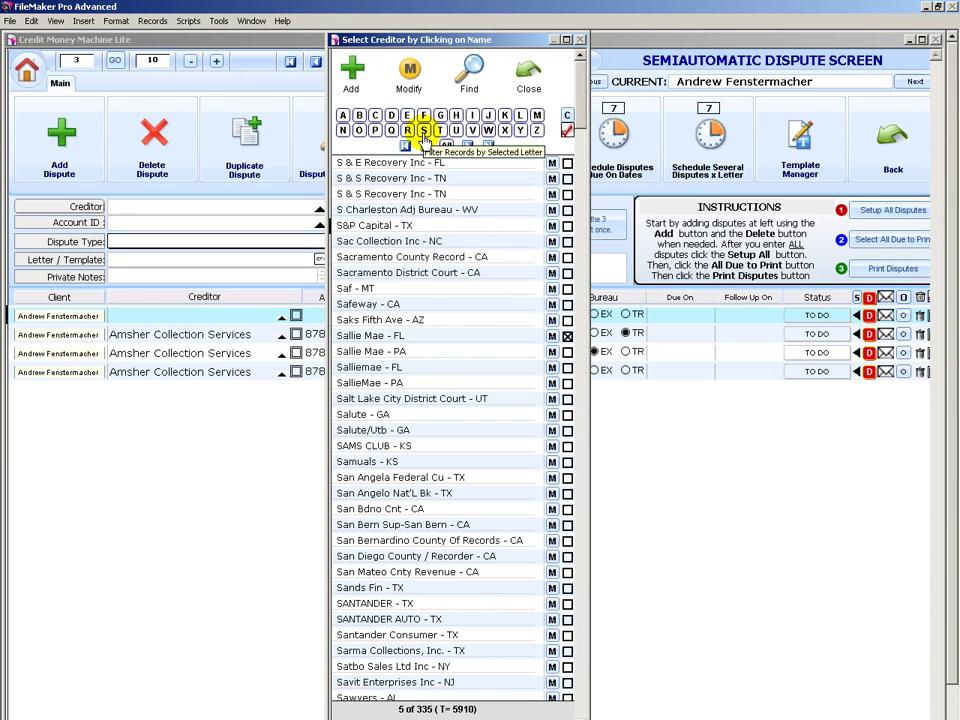
left_click(372, 448)
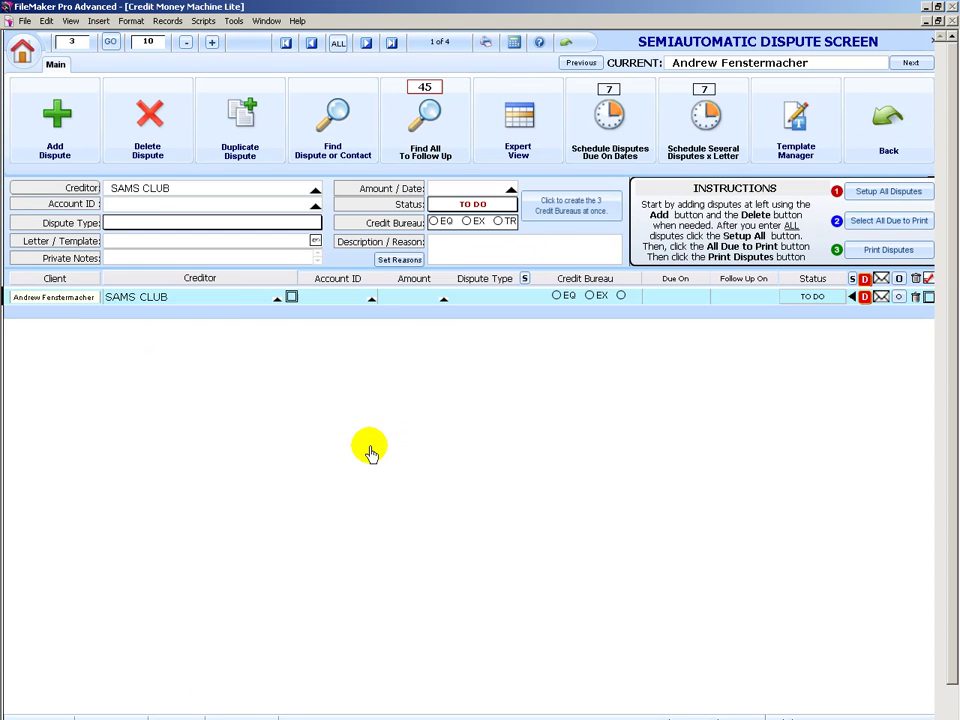
Complete the SAMS CLUB dispute with its account ID, amount 66 and type Late Payment - 8, and create it for all three bureaus
left_click(321, 298)
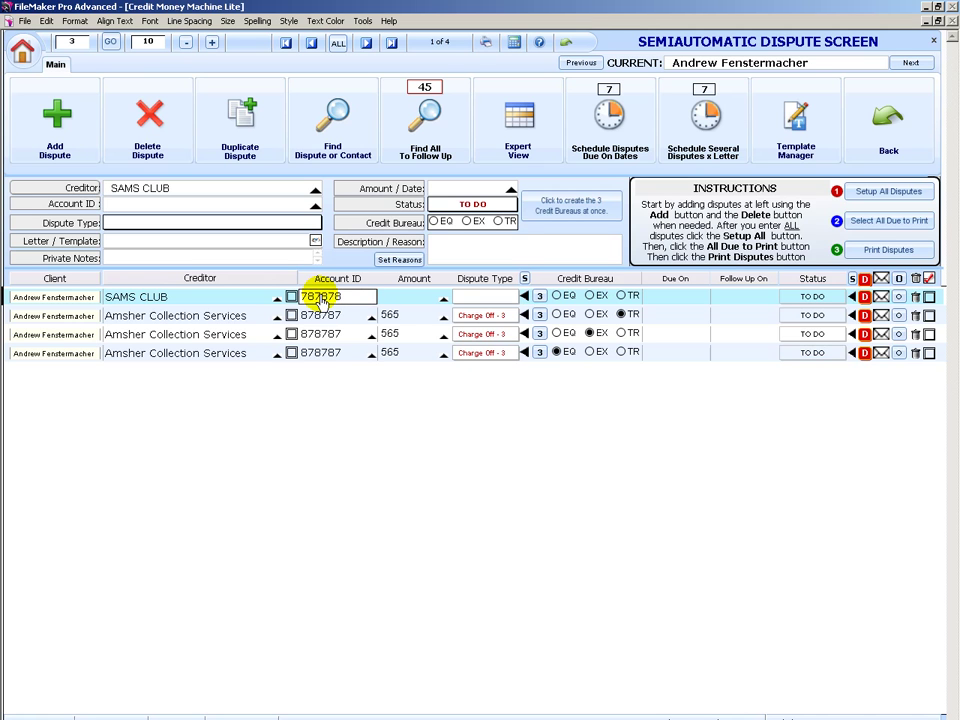
left_click(400, 298)
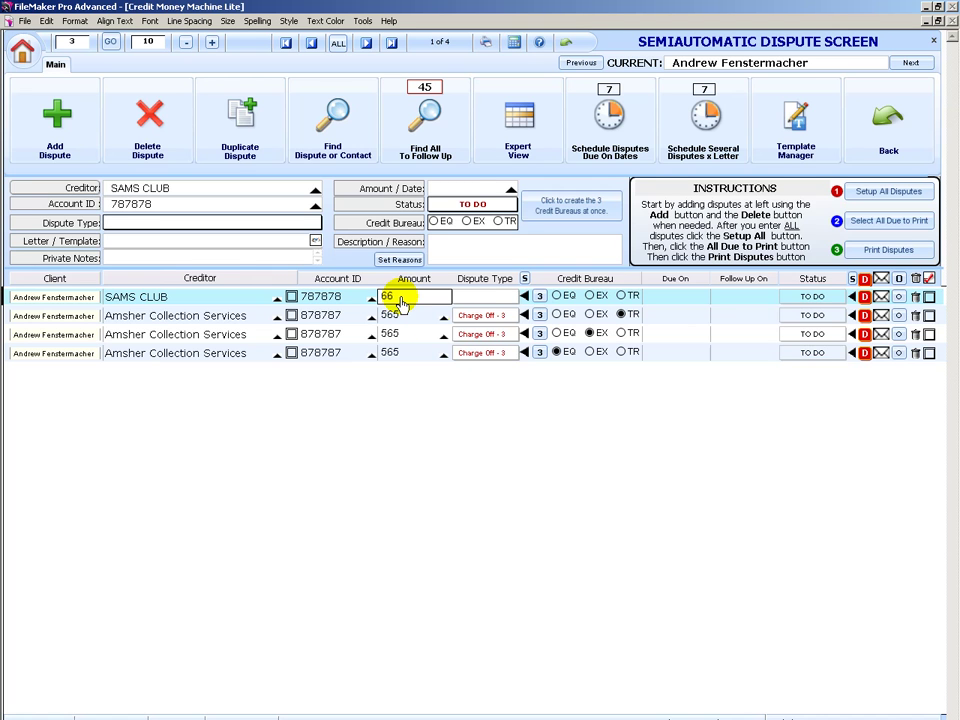
left_click(467, 297)
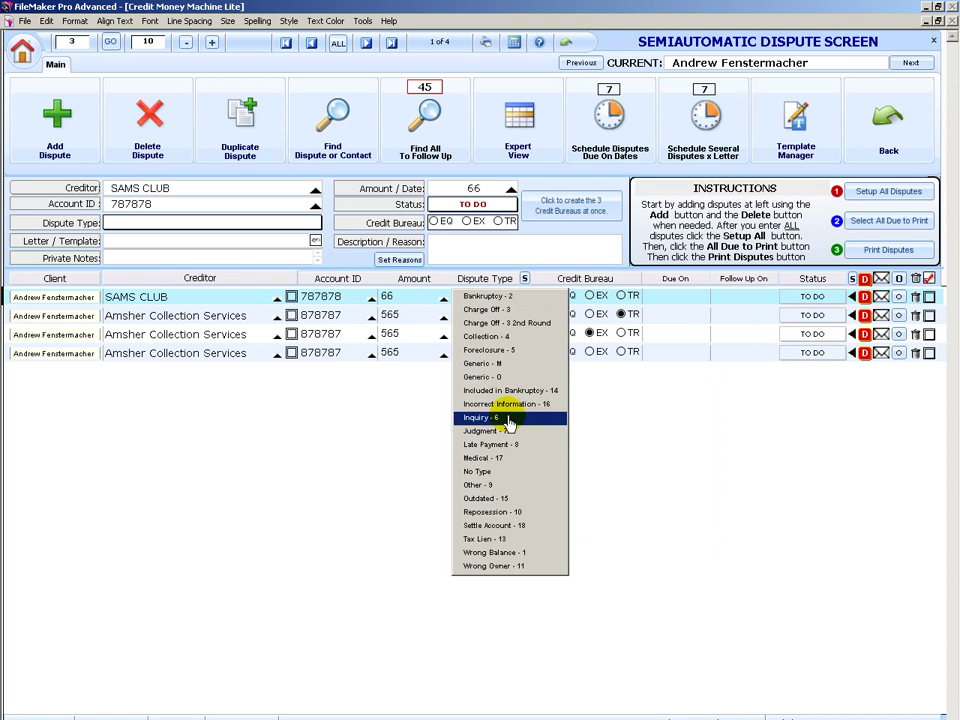
left_click(510, 451)
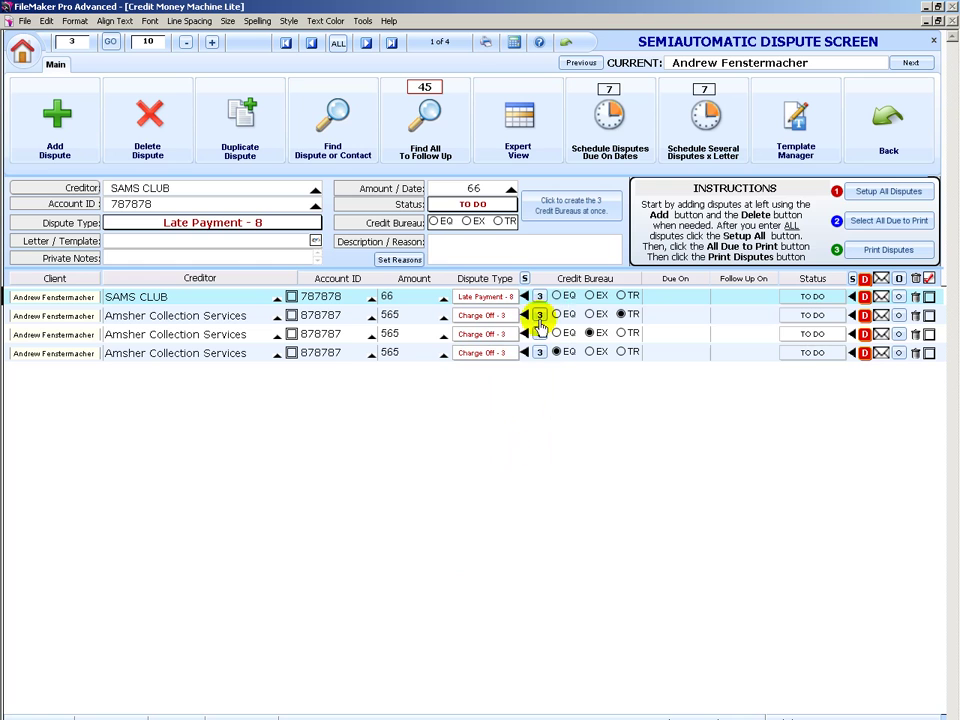
left_click(540, 297)
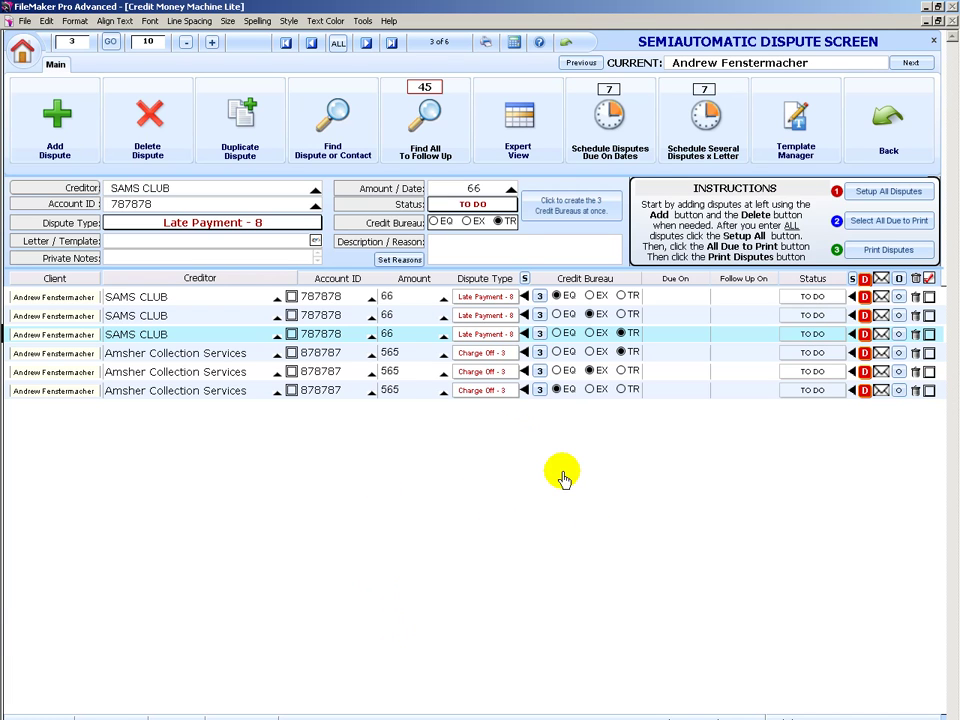
Set up all disputes and check the description assigned to an Amsher dispute and a SAMS CLUB dispute
left_click(890, 193)
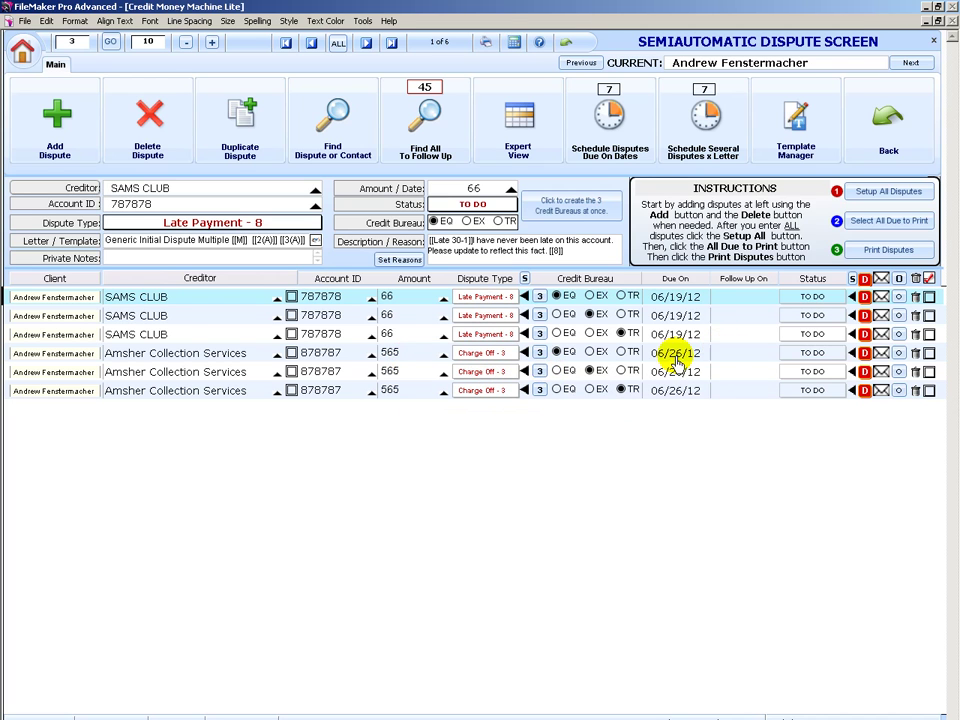
left_click(424, 362)
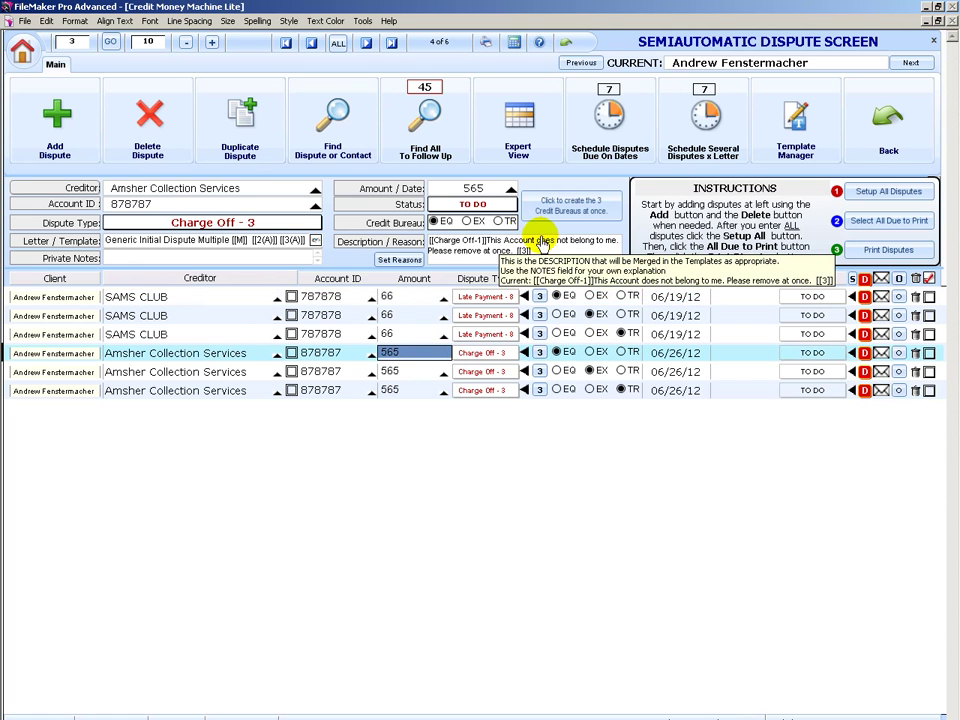
left_click(413, 298)
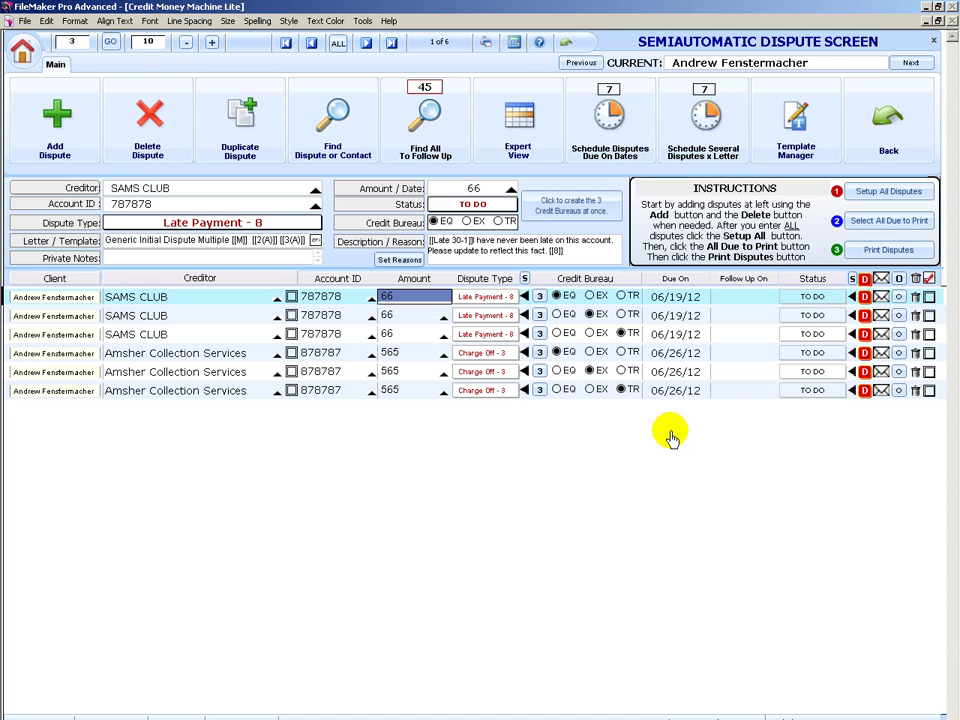
Select all disputes due to print and print the selected letters without the picture through the FinePrint printer
left_click(877, 229)
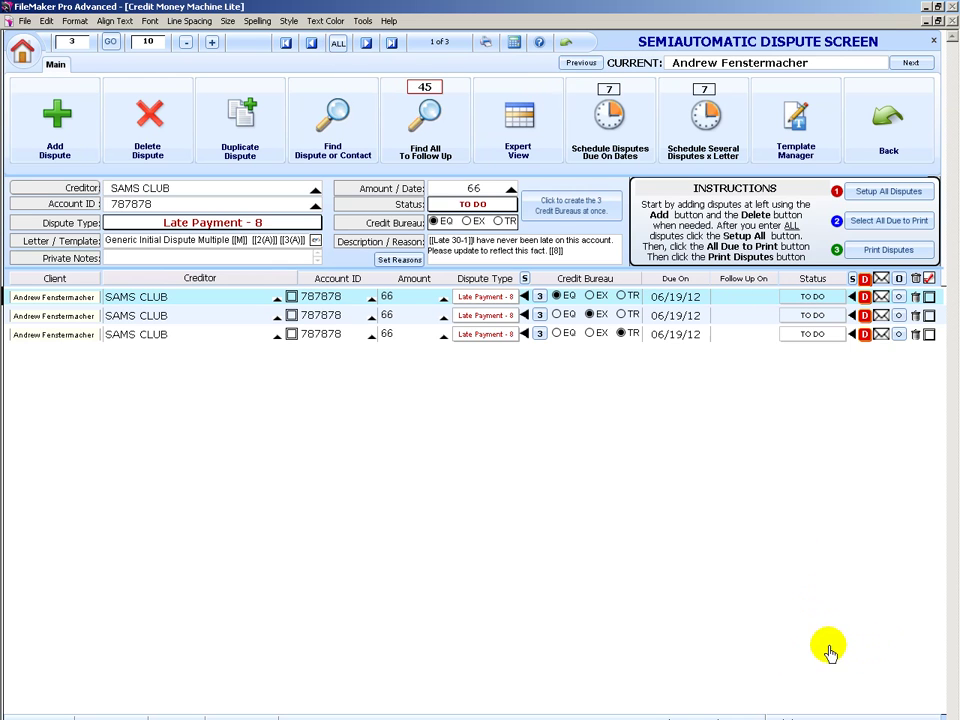
left_click(876, 252)
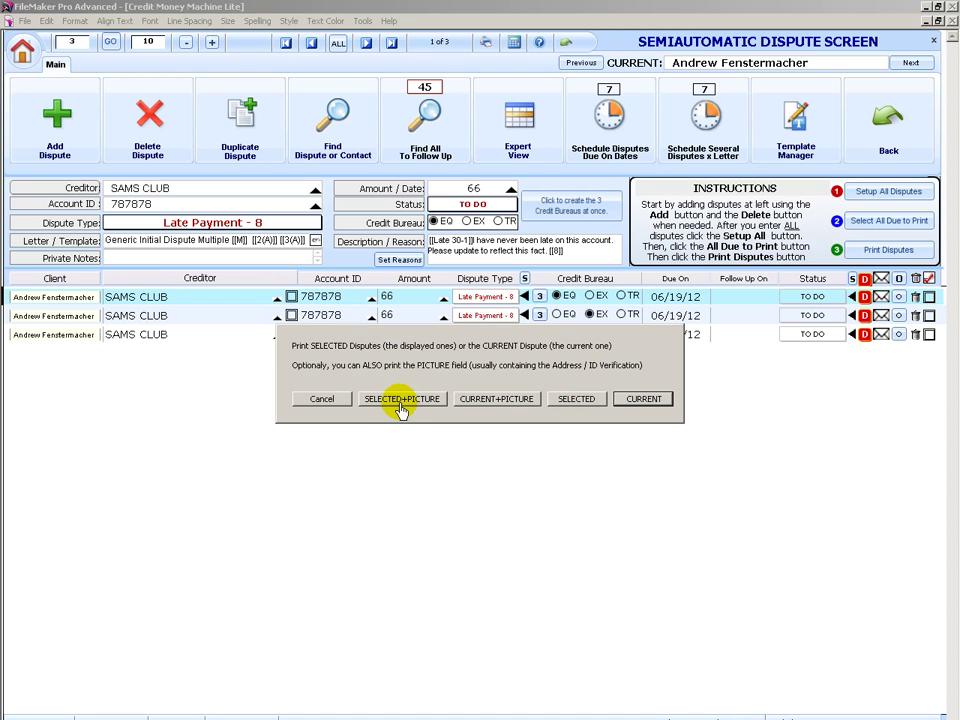
left_click(575, 399)
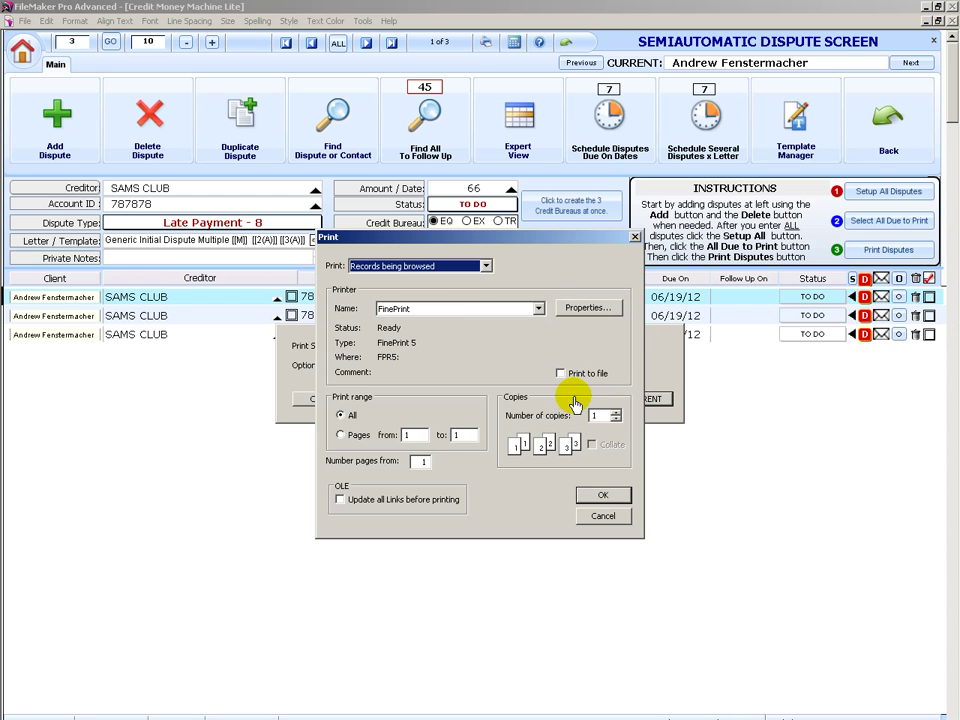
left_click(604, 497)
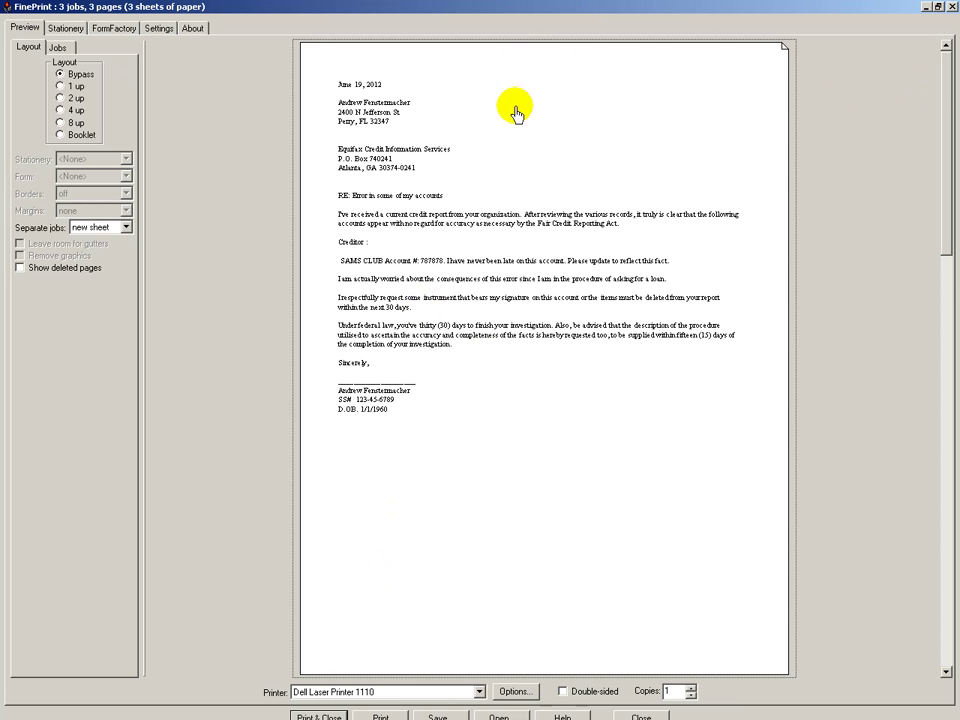
Enlarge and read through the Equifax dispute letter in the FinePrint preview, and close the preview
left_click(505, 447)
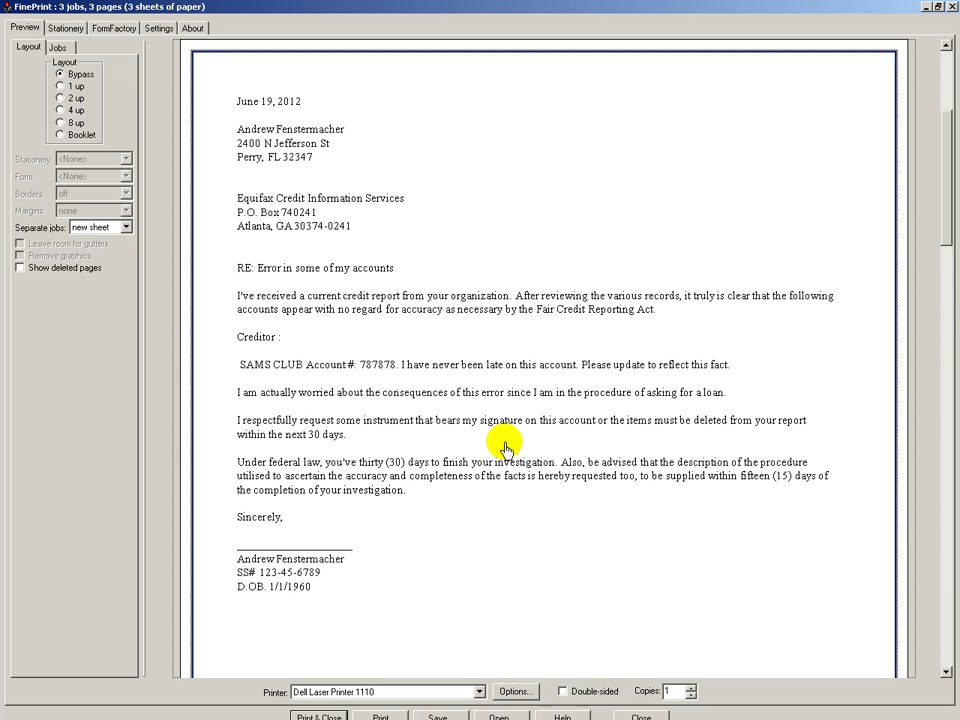
scroll(505, 447, "down", 2)
scroll(505, 447, "up", 2)
scroll(505, 447, "down", 2)
scroll(505, 447, "up", 2)
scroll(505, 447, "down", 2)
scroll(505, 447, "up", 2)
scroll(505, 447, "down", 2)
scroll(505, 445, "up", 2)
left_click(641, 716)
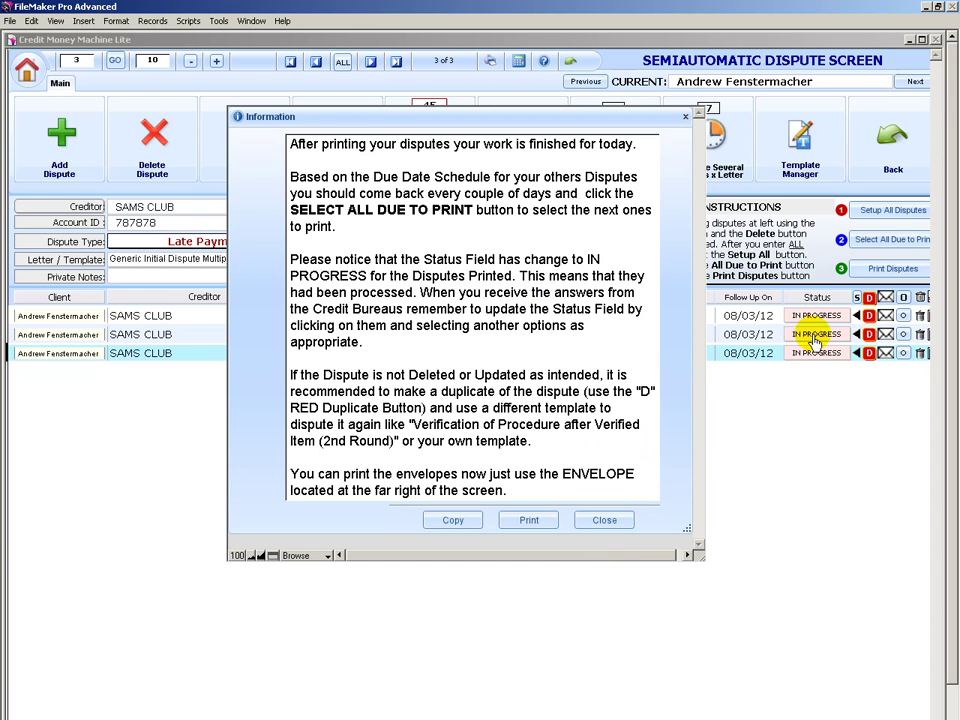
Dismiss the post-printing information and set the follow-up date of the SAMS CLUB dispute for bureau EX to today, 06/19/2012
left_click(605, 520)
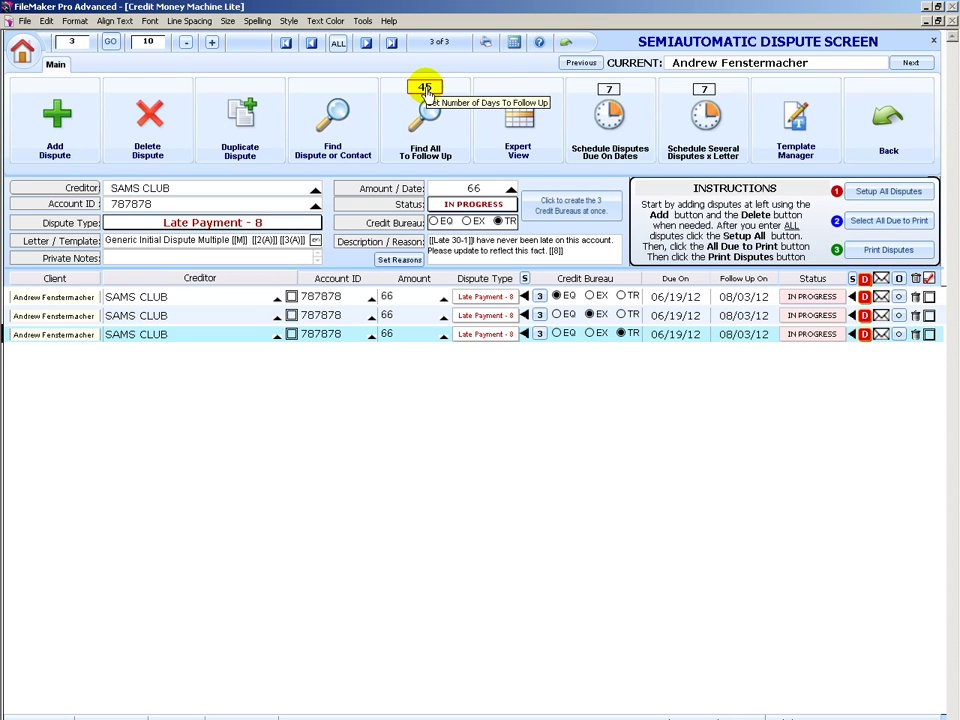
left_click(740, 316)
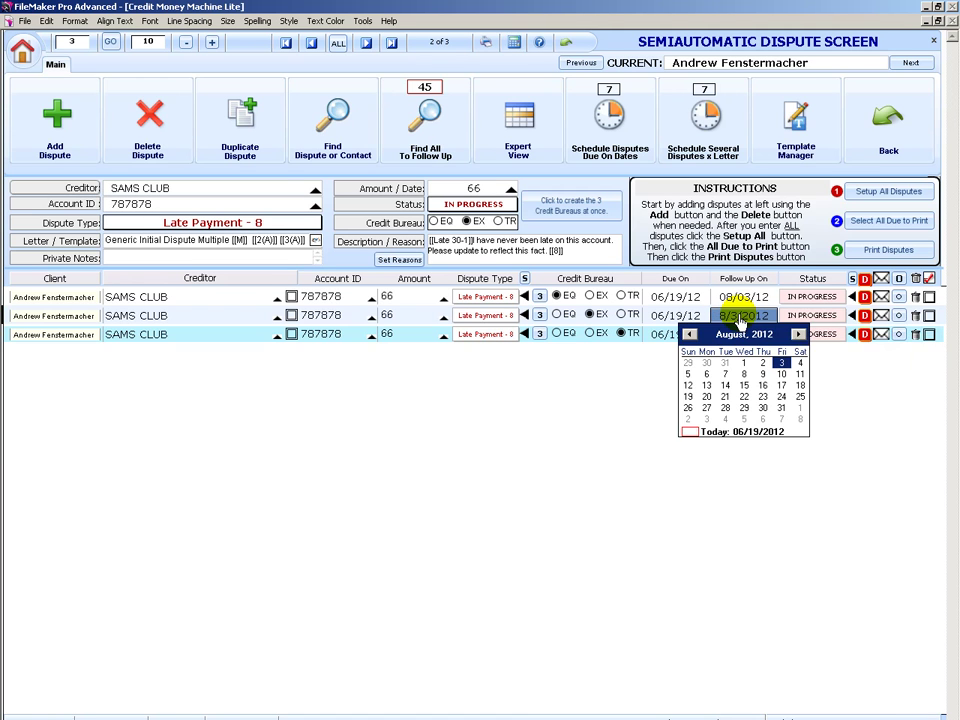
left_click(690, 437)
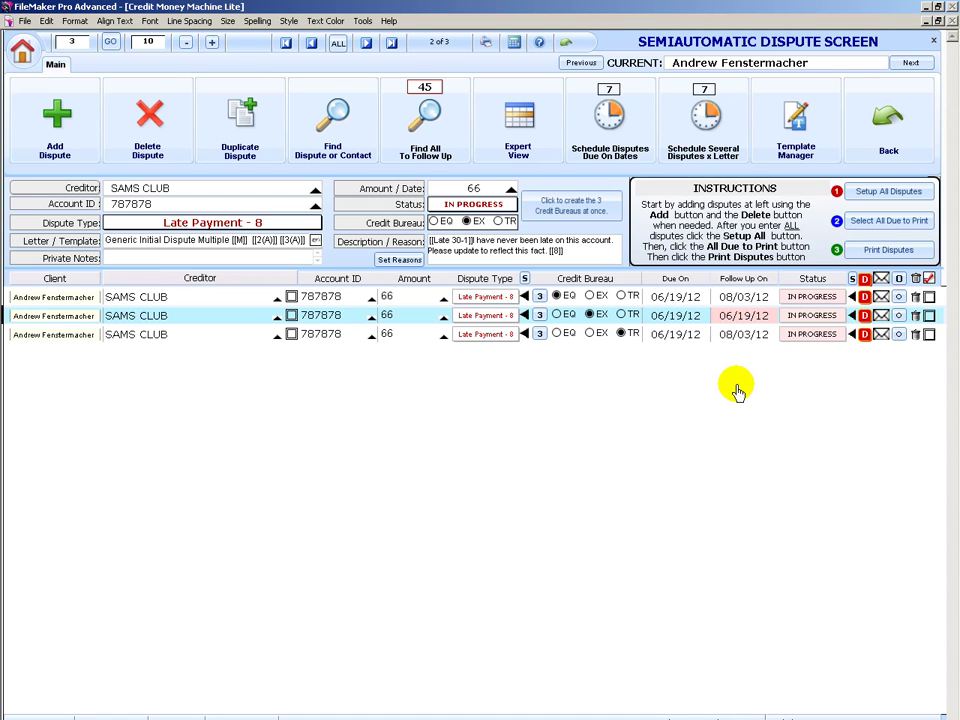
Find all clients' disputes due for follow-up, with and without emails, and list every dispute of the NATIONWIDE RECOVERY SY client
left_click(427, 120)
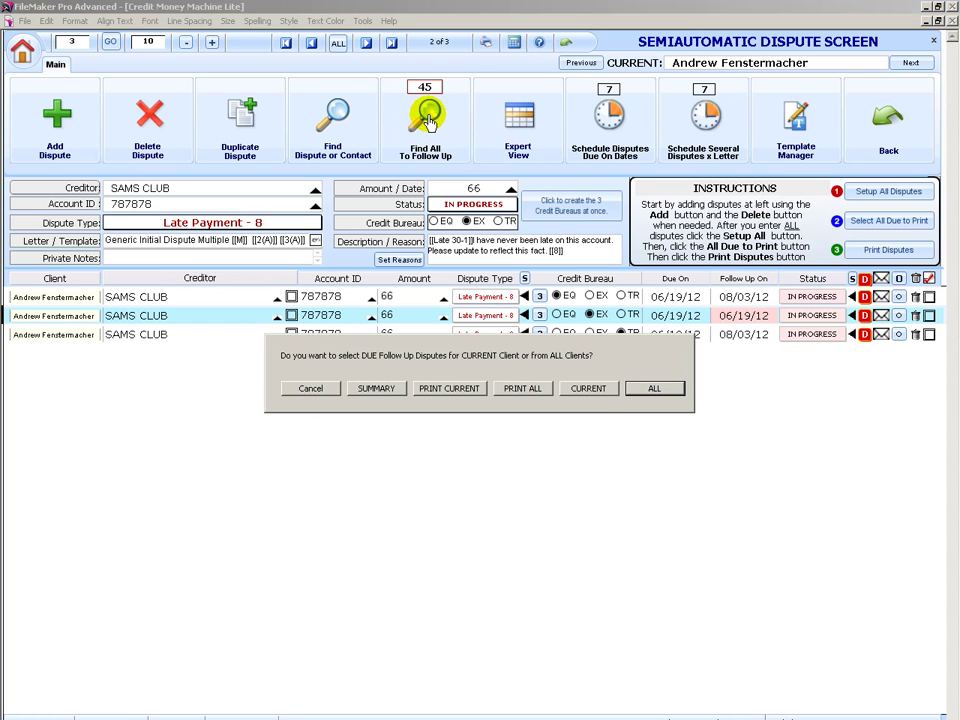
left_click(651, 389)
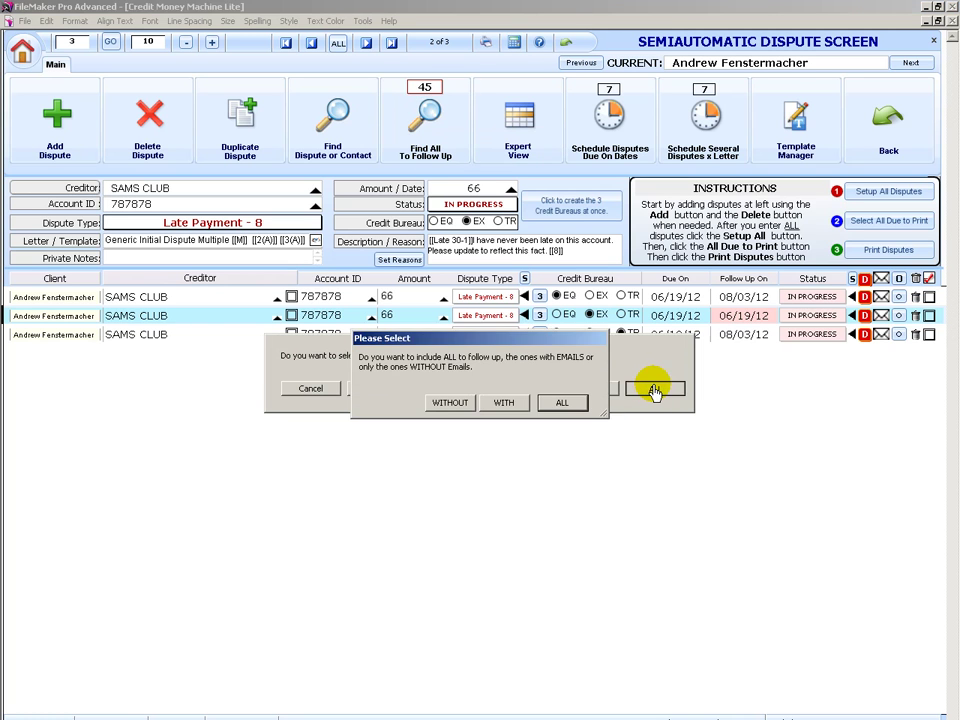
left_click(558, 403)
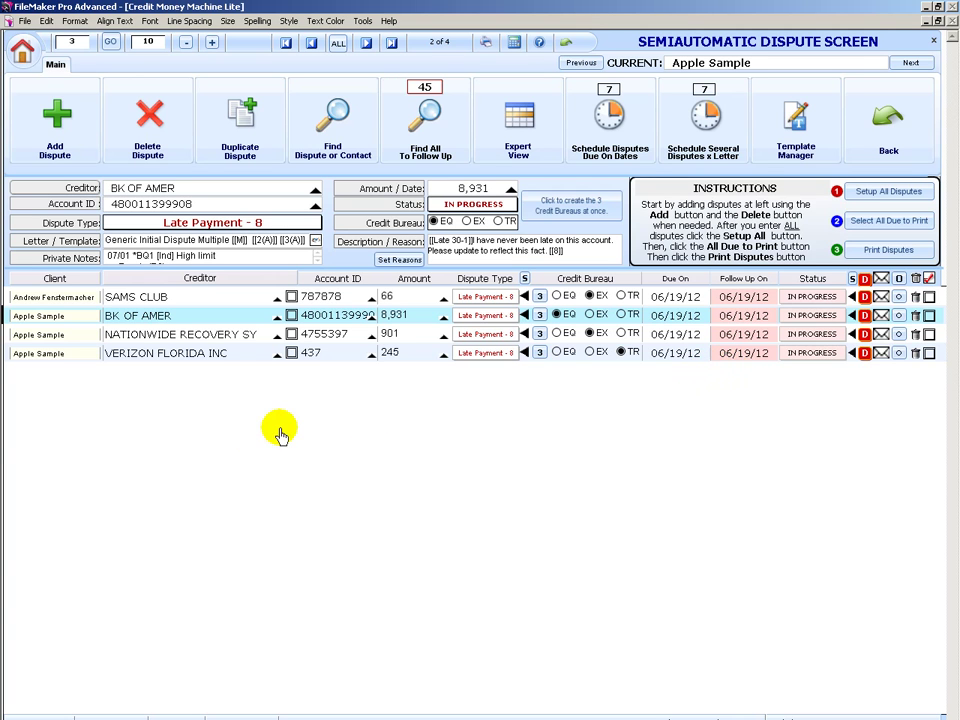
left_click(37, 336)
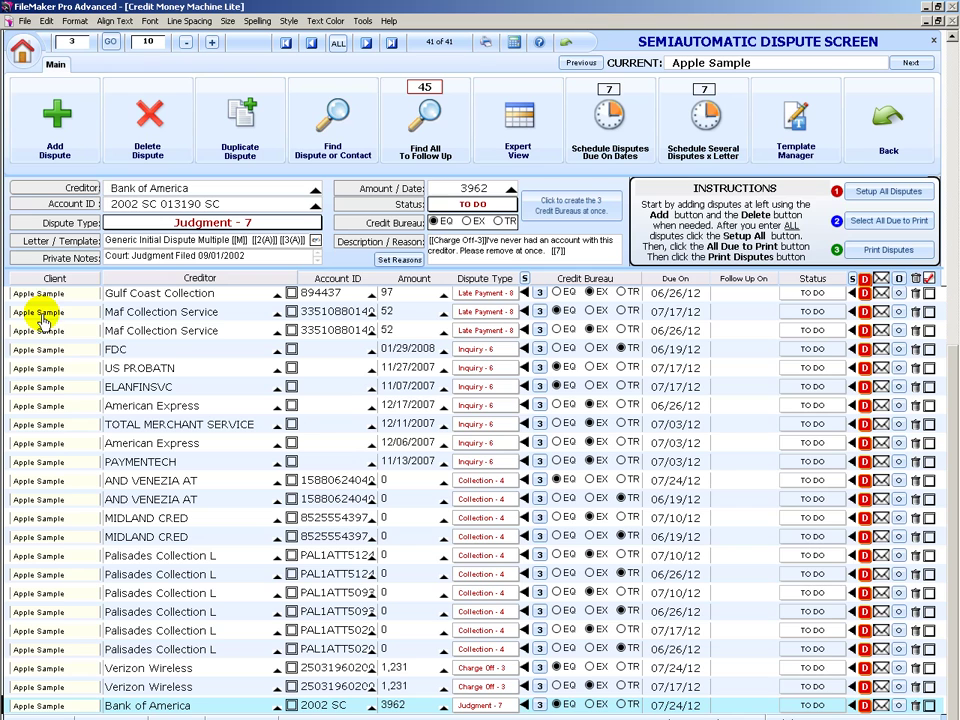
Search all disputes separately by the SAMS CLUB client's name, by "apple" and by the in-progress status
left_click(340, 117)
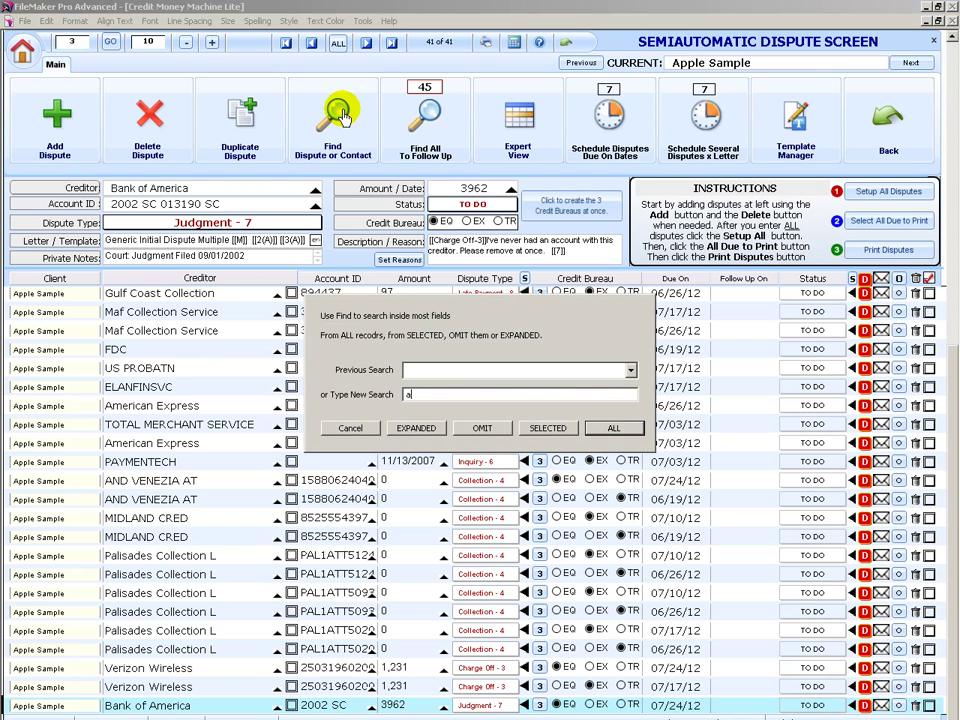
key("Return")
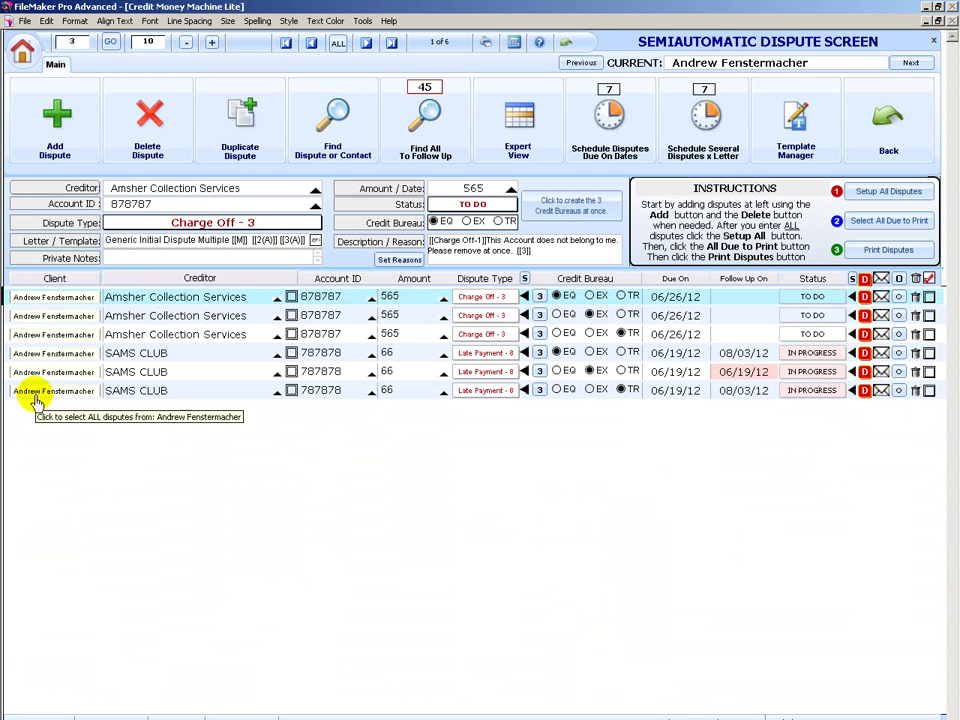
left_click(345, 121)
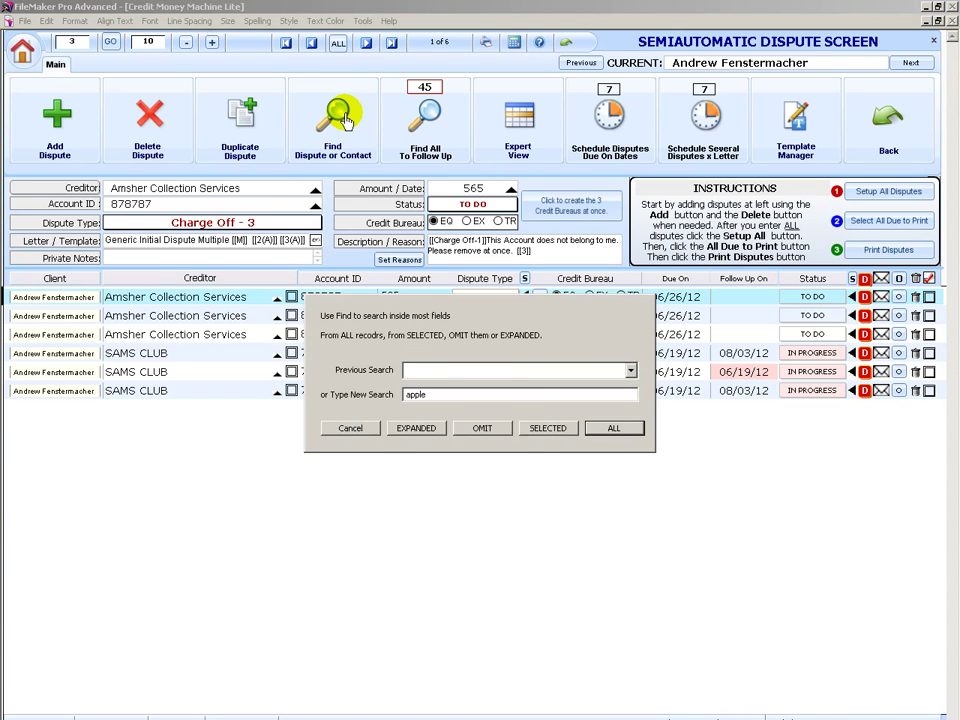
type("apple")
key("Return")
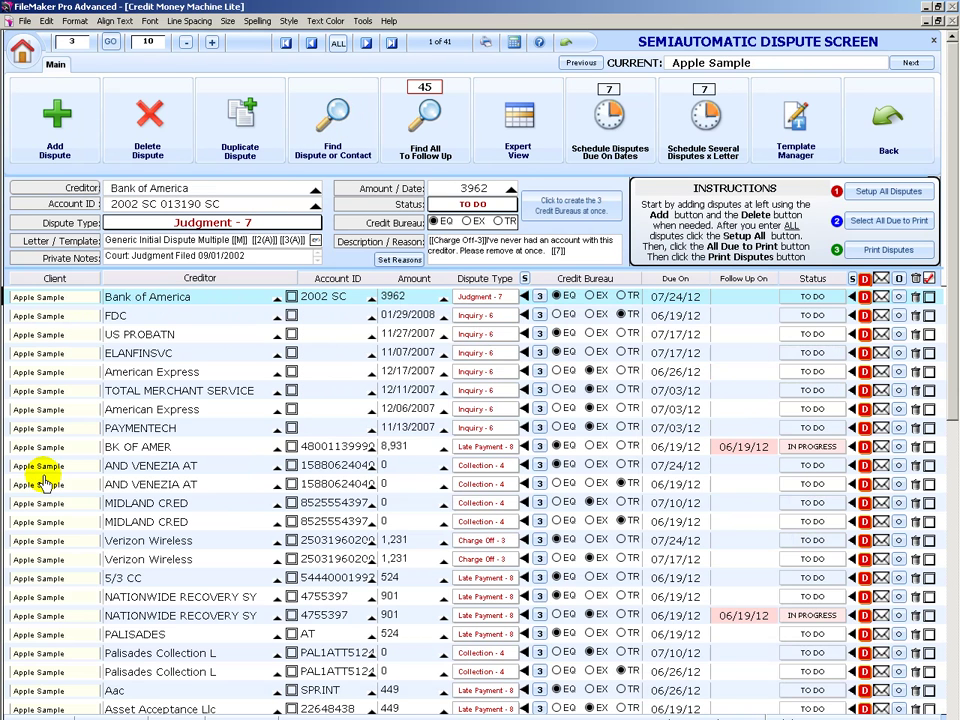
left_click(335, 116)
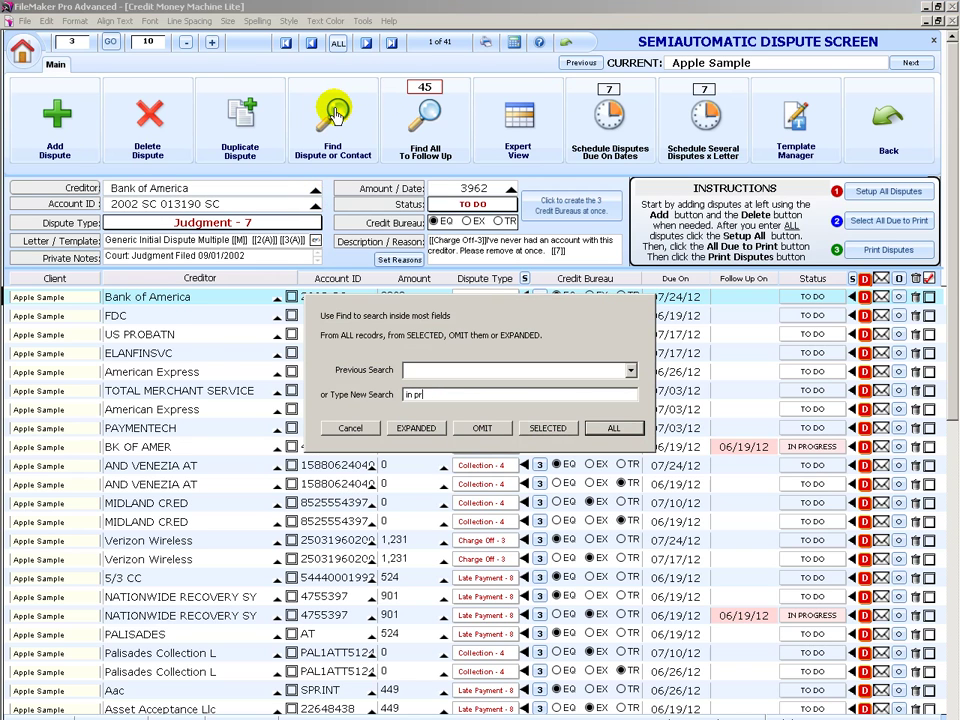
key("Return")
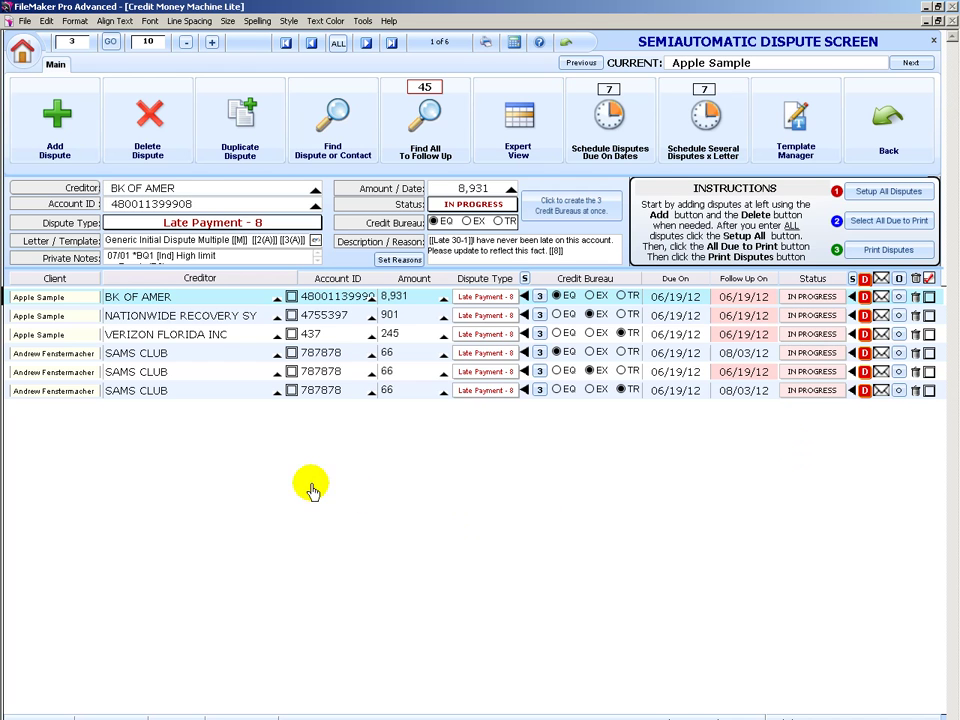
List the BK OF AMER client's disputes and schedule them as letters of 3 disputes each with 7 days in between
left_click(44, 318)
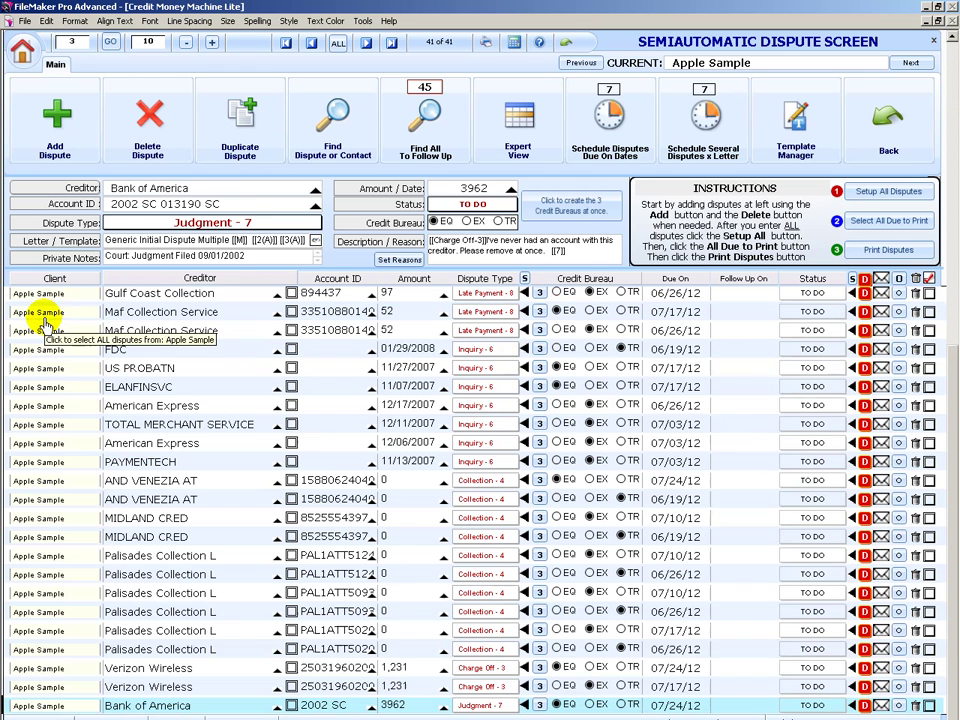
left_click(707, 122)
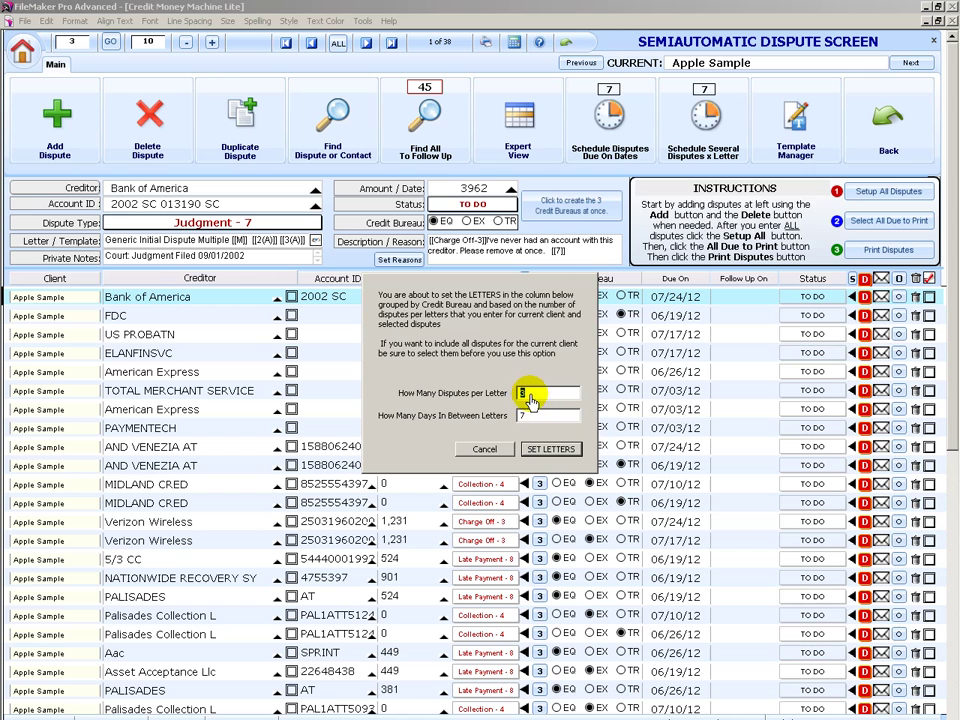
left_click(549, 452)
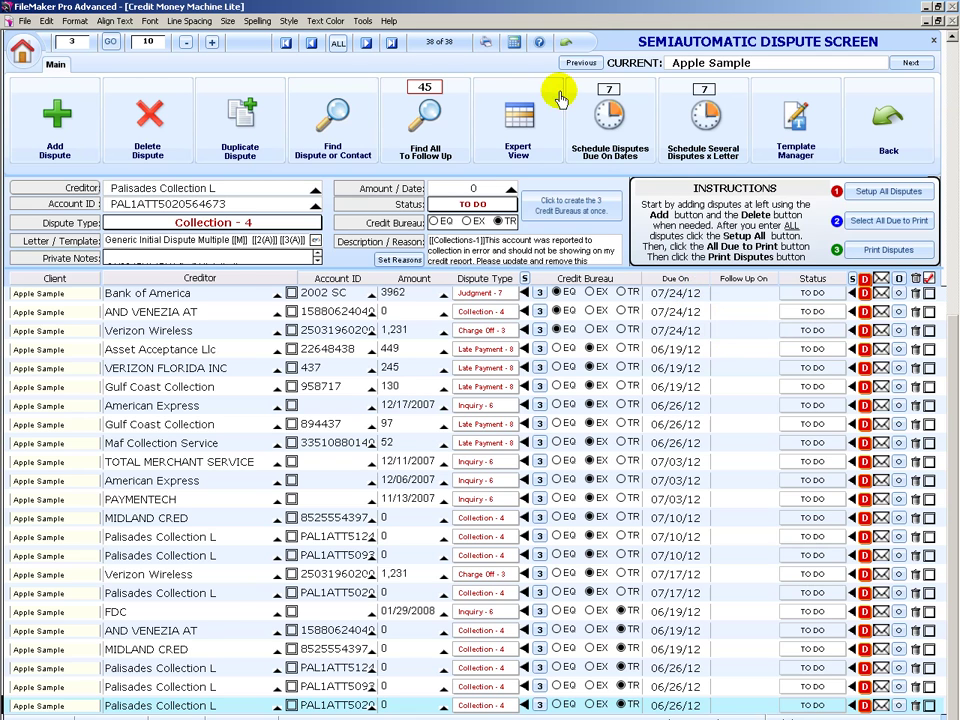
left_click(285, 43)
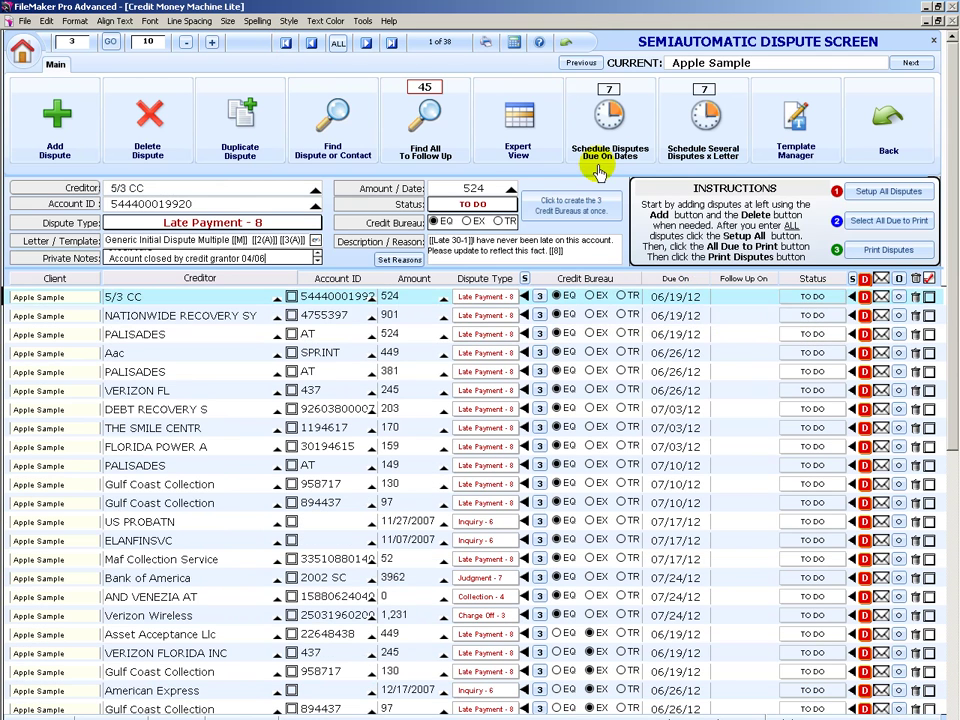
Select all disputes due to print and find every Late Payment - 8 dispute among all records
left_click(874, 228)
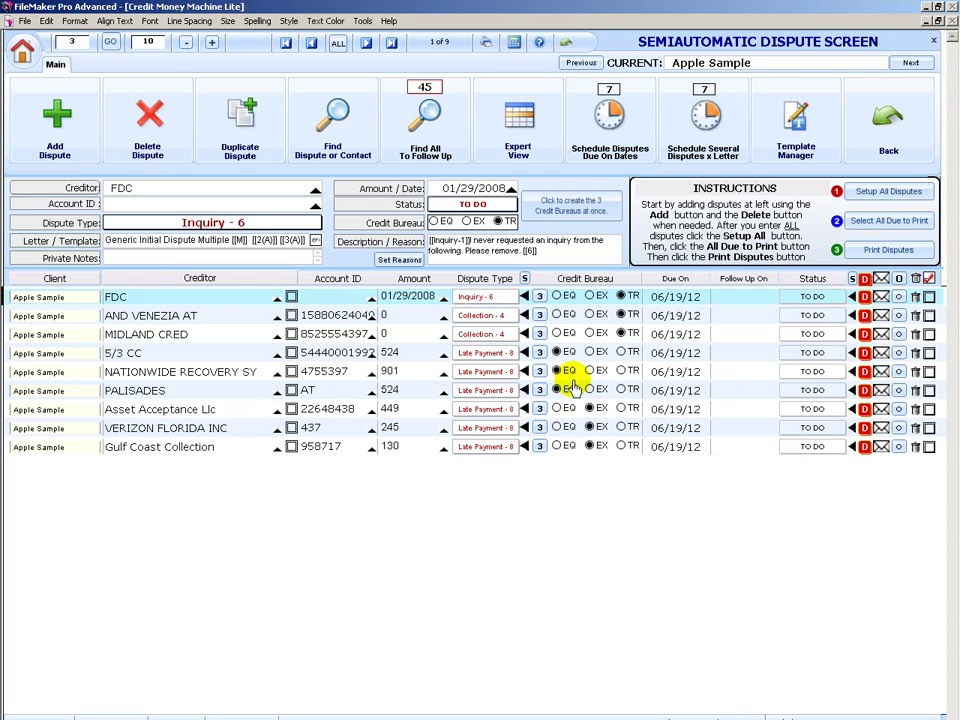
left_click(524, 372)
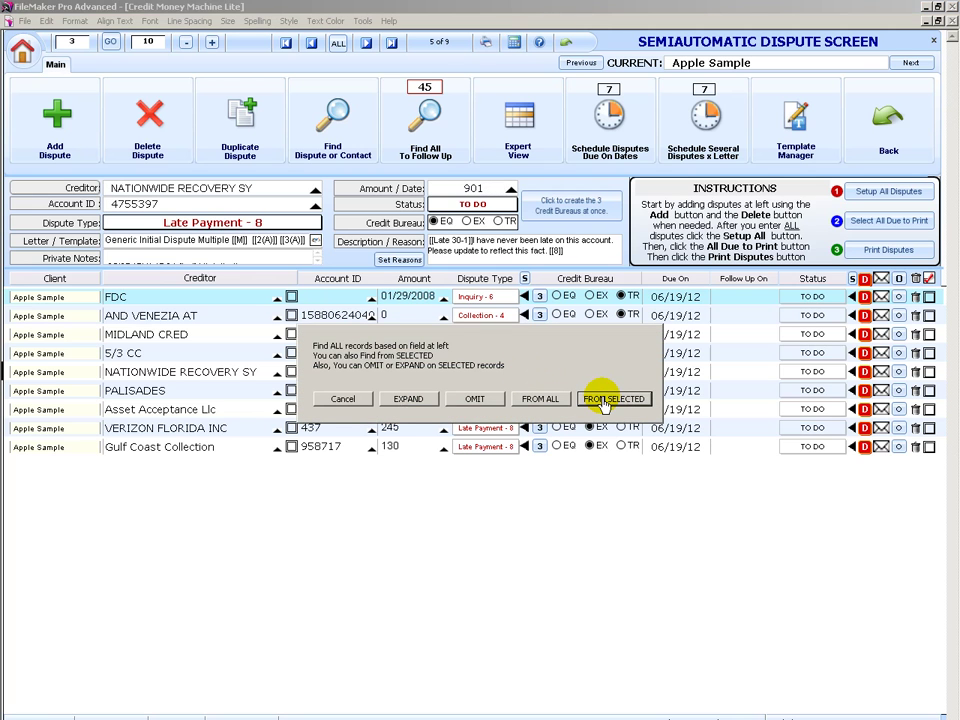
left_click(542, 399)
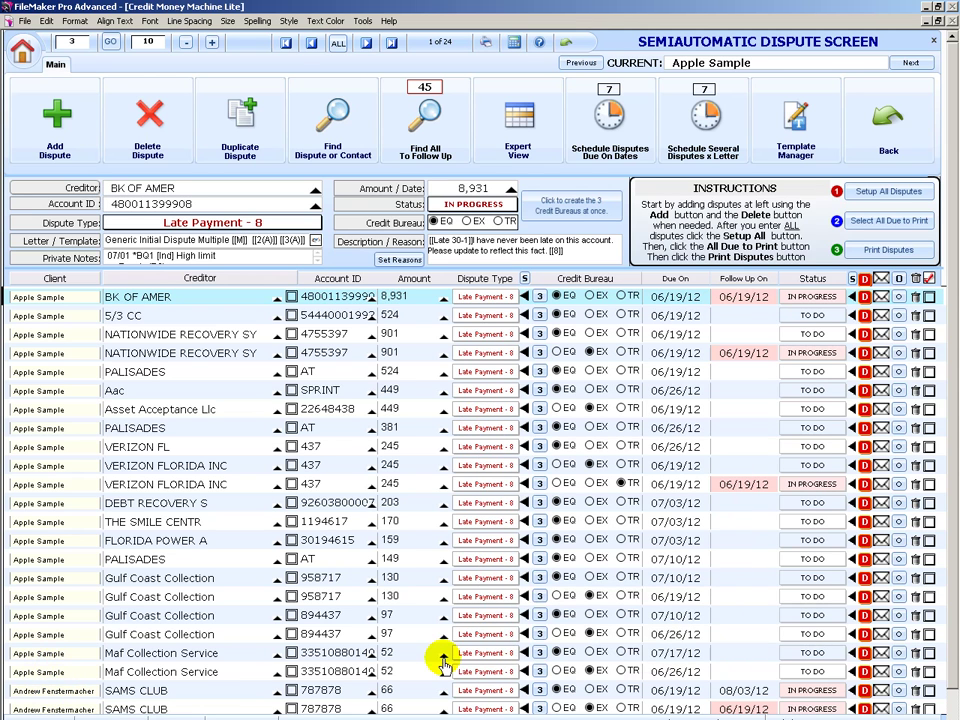
Narrow the selected Late Payment - 8 disputes to those with the status IN PROGRESS
mouse_move(494, 698)
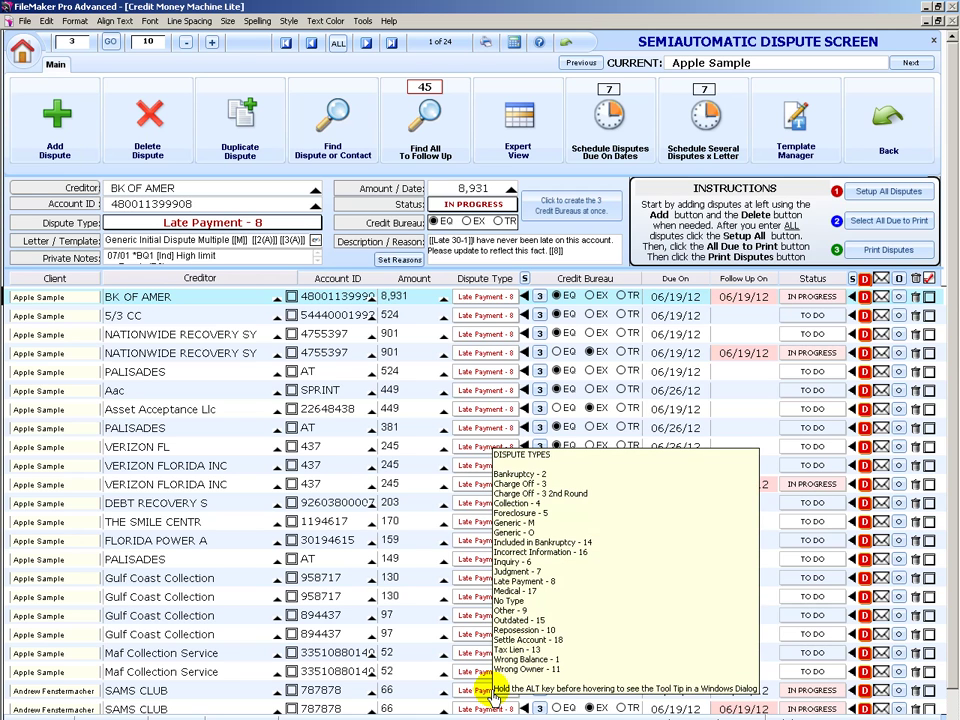
left_click(850, 299)
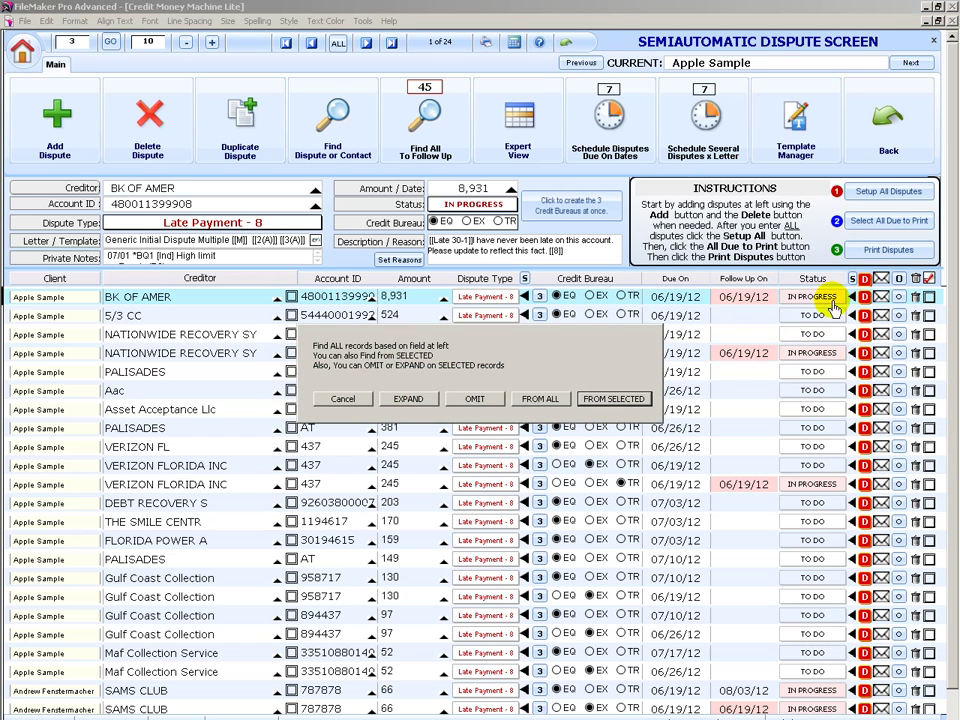
left_click(615, 399)
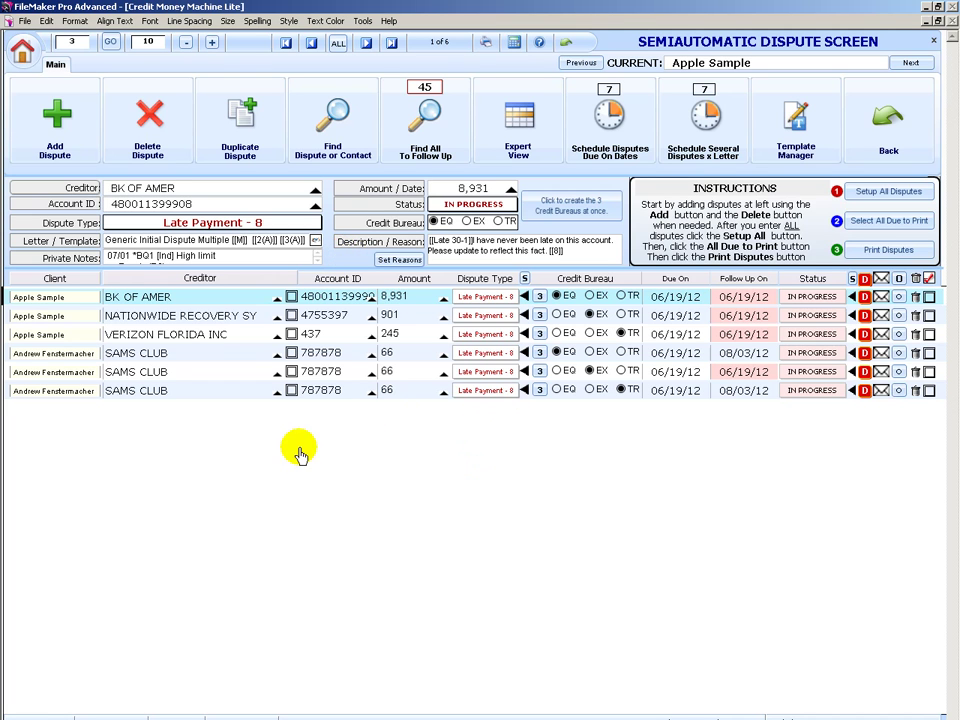
Add a dispute for the SAMS CLUB client with creditor Americheck, an account ID and the amount 77
left_click(60, 376)
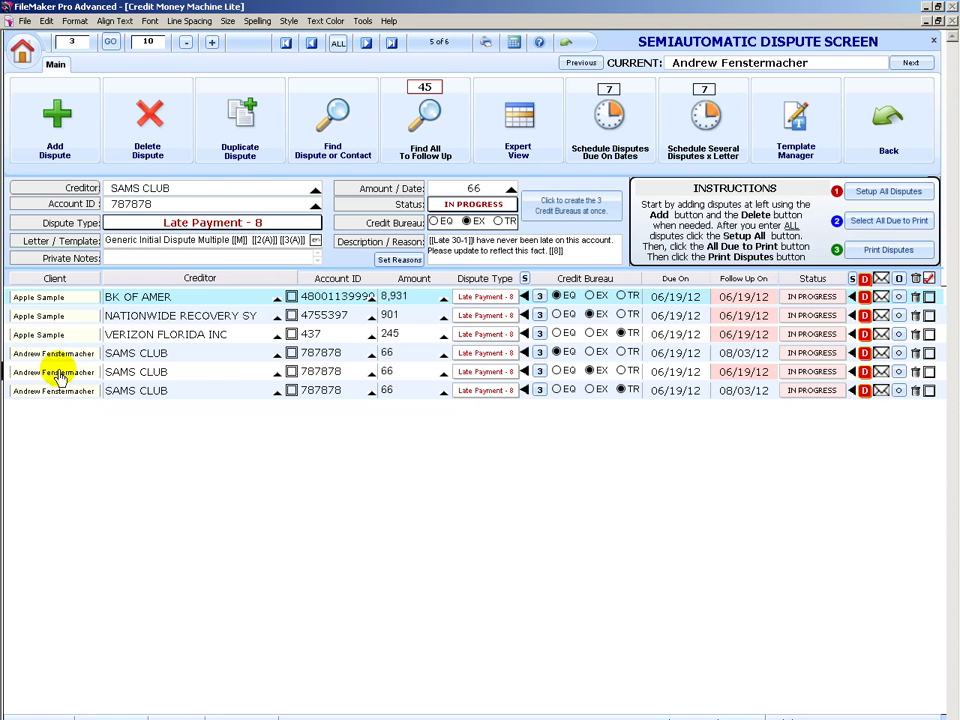
left_click(55, 118)
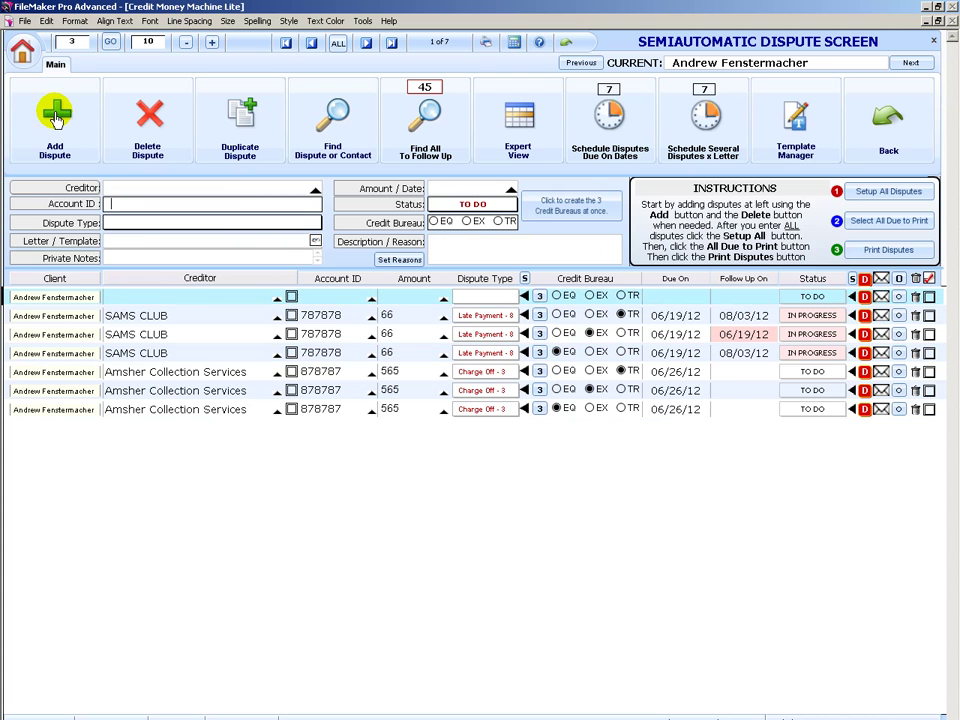
left_click(188, 300)
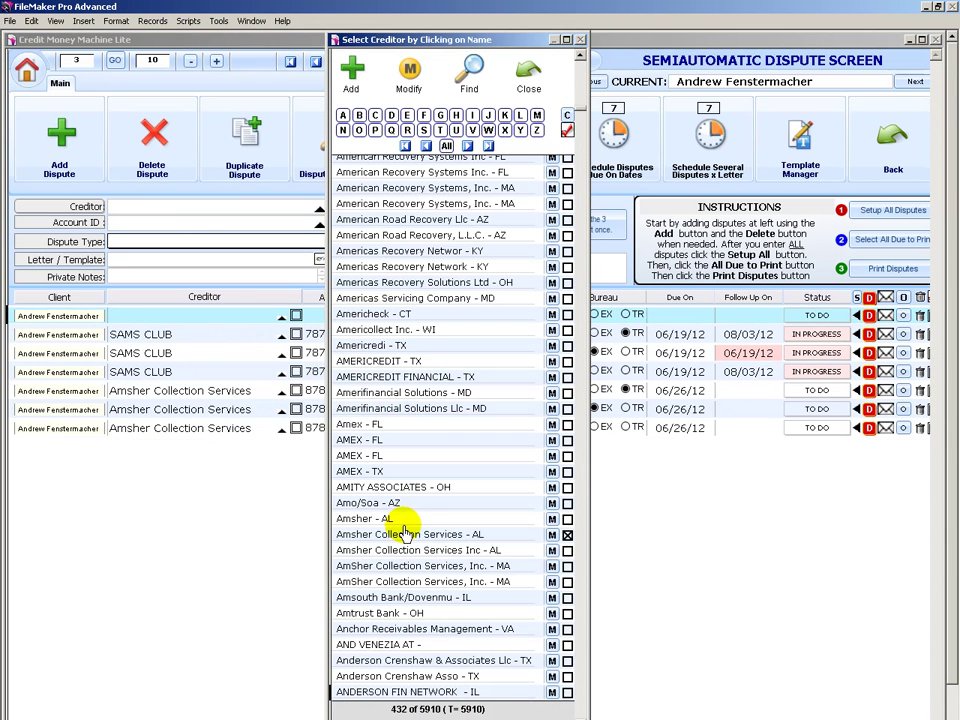
left_click(381, 316)
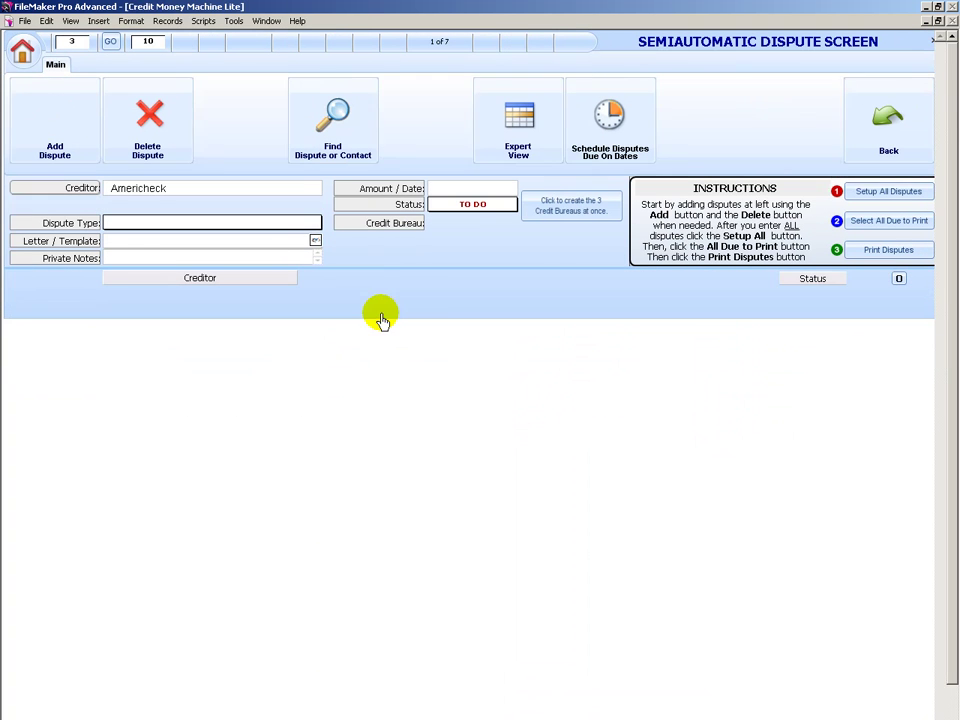
left_click(334, 298)
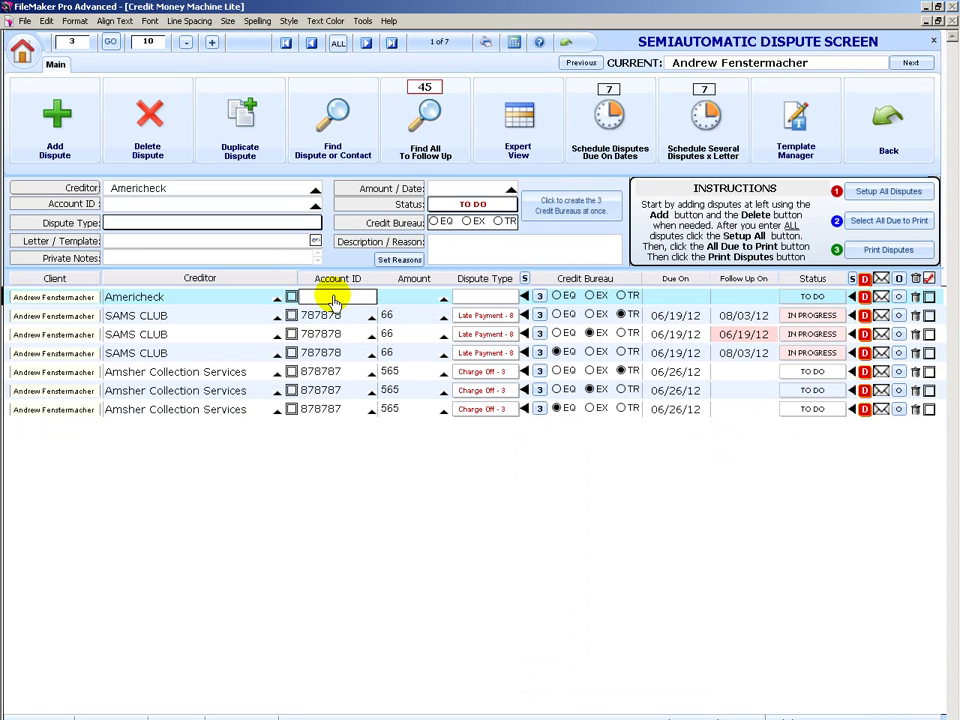
type("898989")
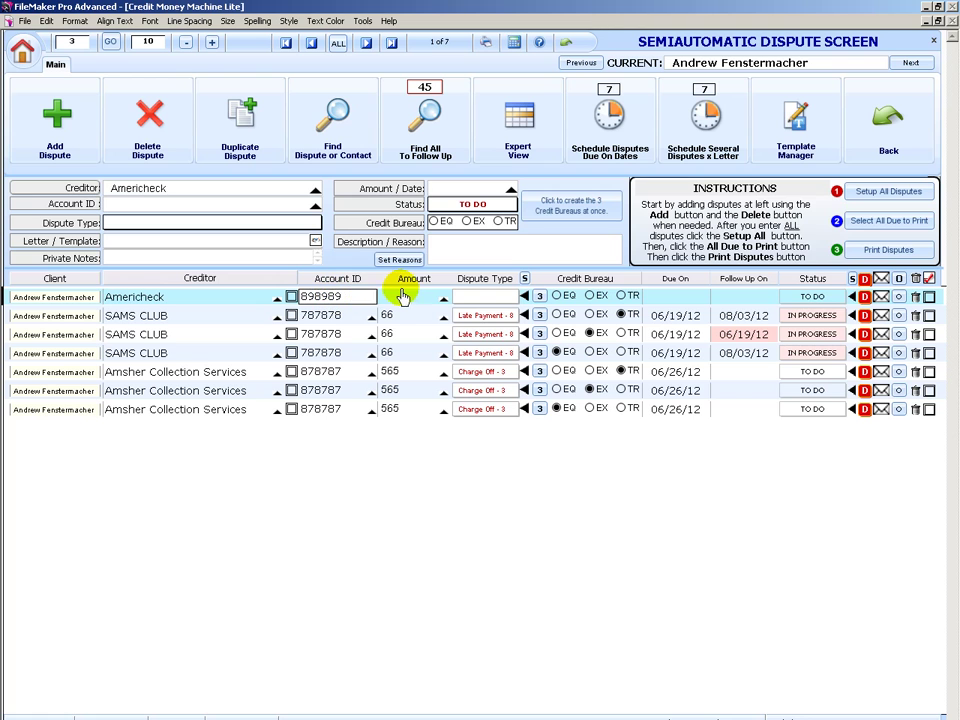
left_click(403, 300)
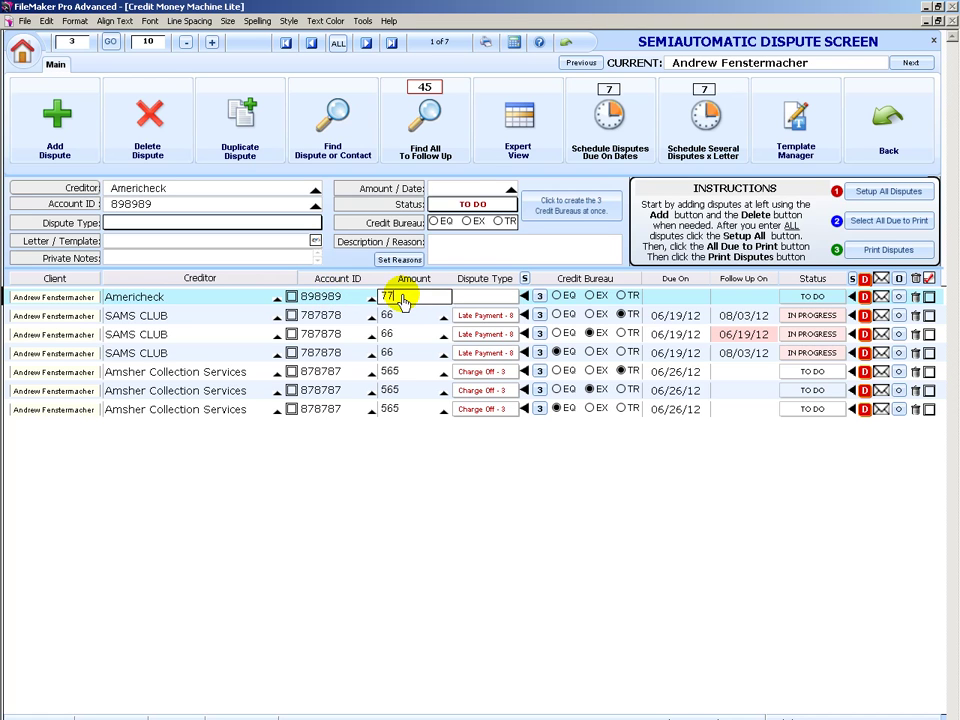
Set the Americheck dispute type to Collection - 4 and create the dispute for all three credit bureaus
left_click(519, 297)
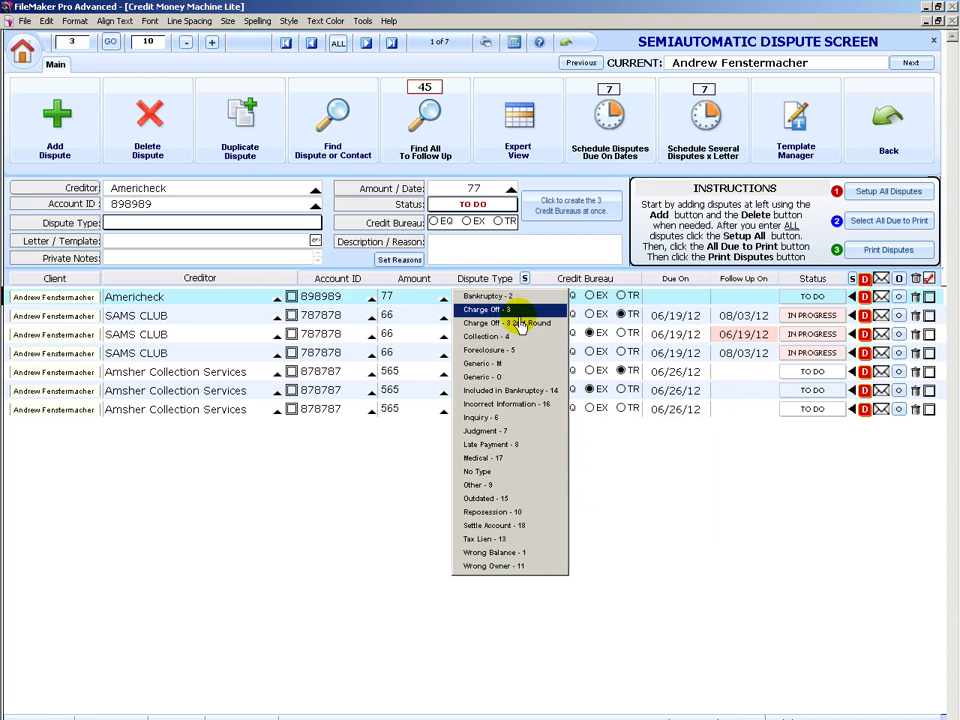
left_click(505, 310)
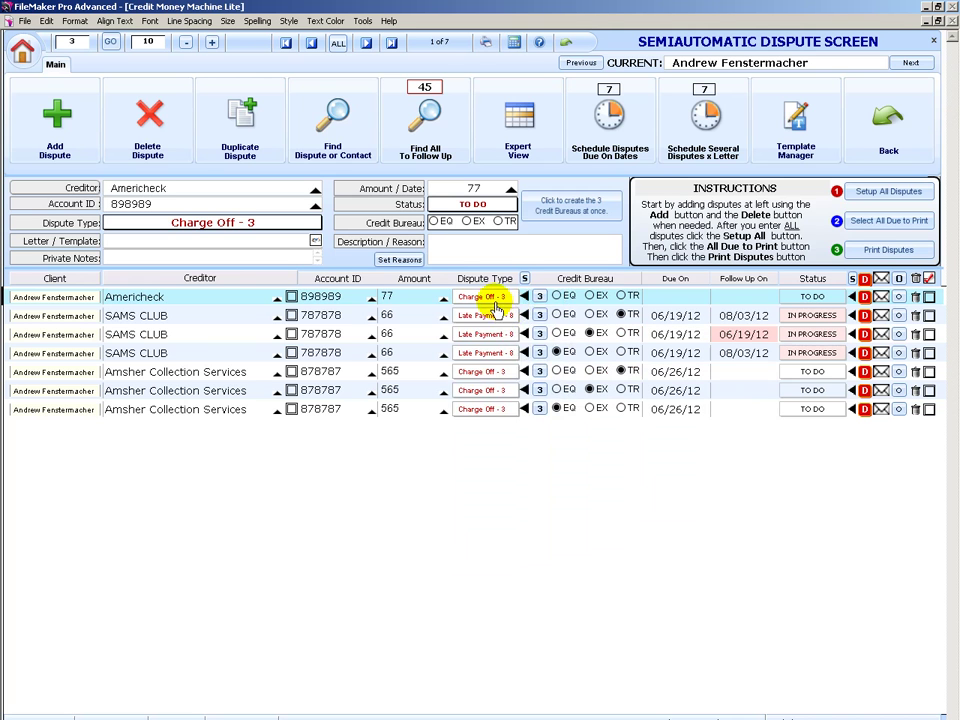
left_click(495, 305)
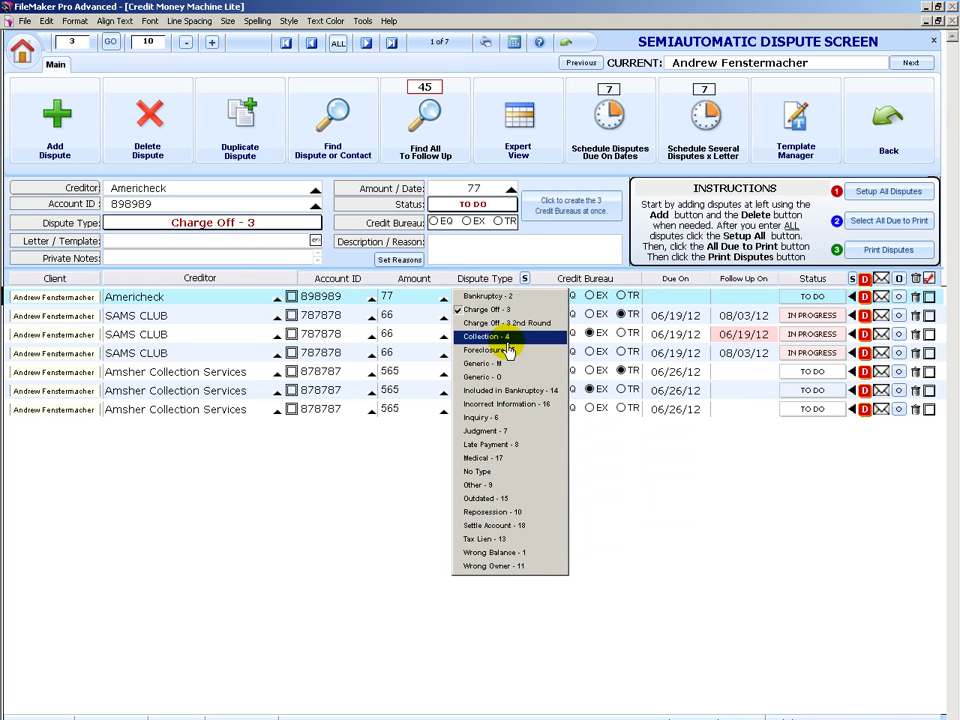
left_click(502, 337)
left_click(538, 300)
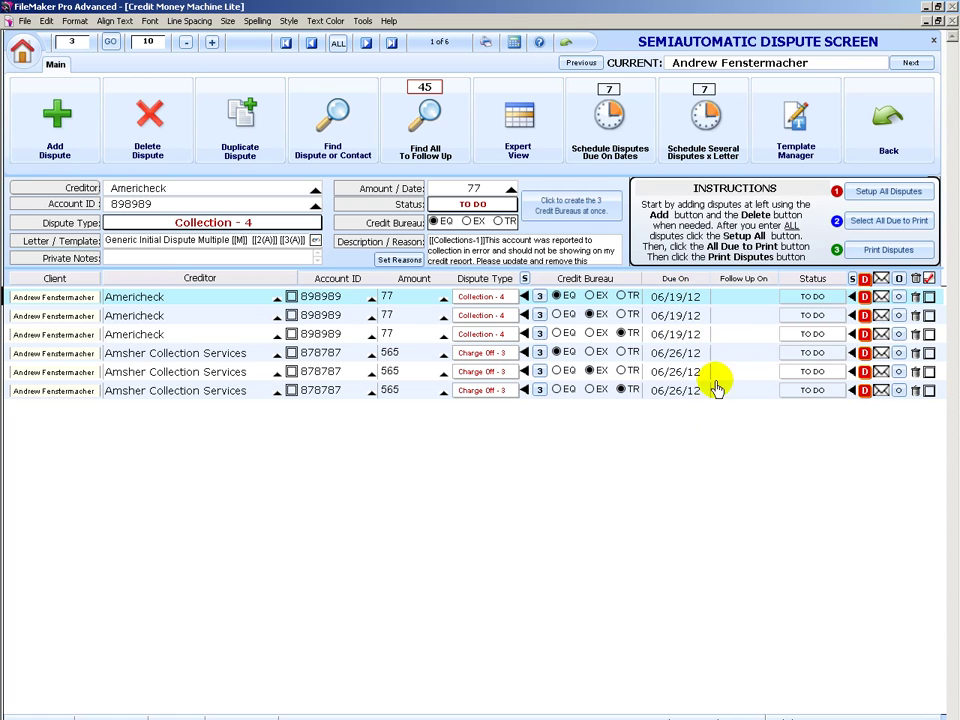
Try the 7-day due-date scheduling on the selected disputes and view the disputes-per-letter scheduling options without applying them
left_click(608, 116)
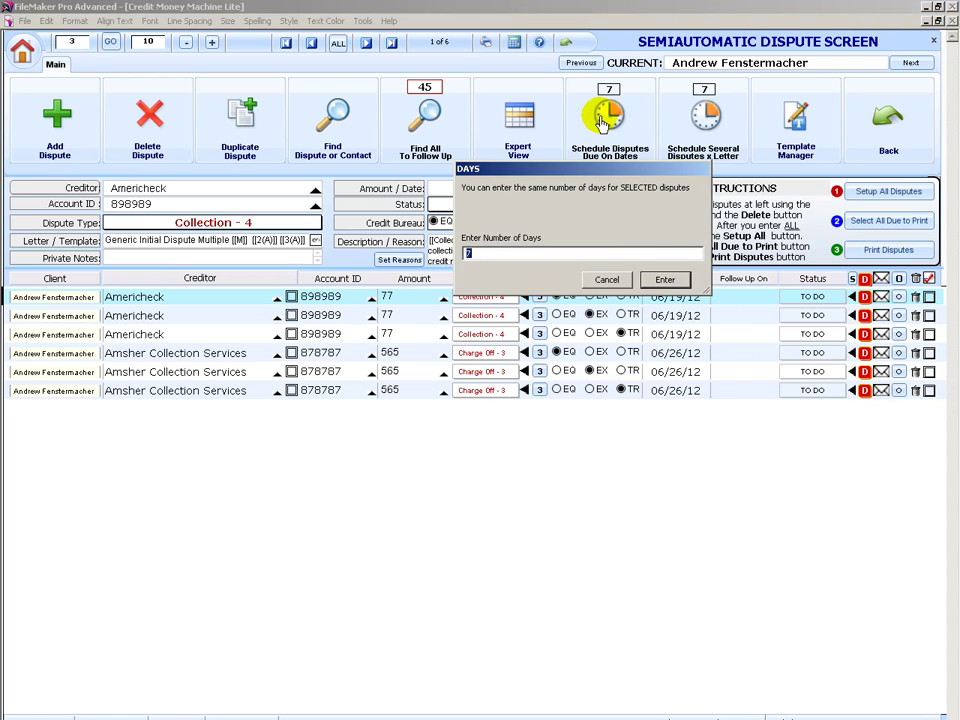
left_click(665, 280)
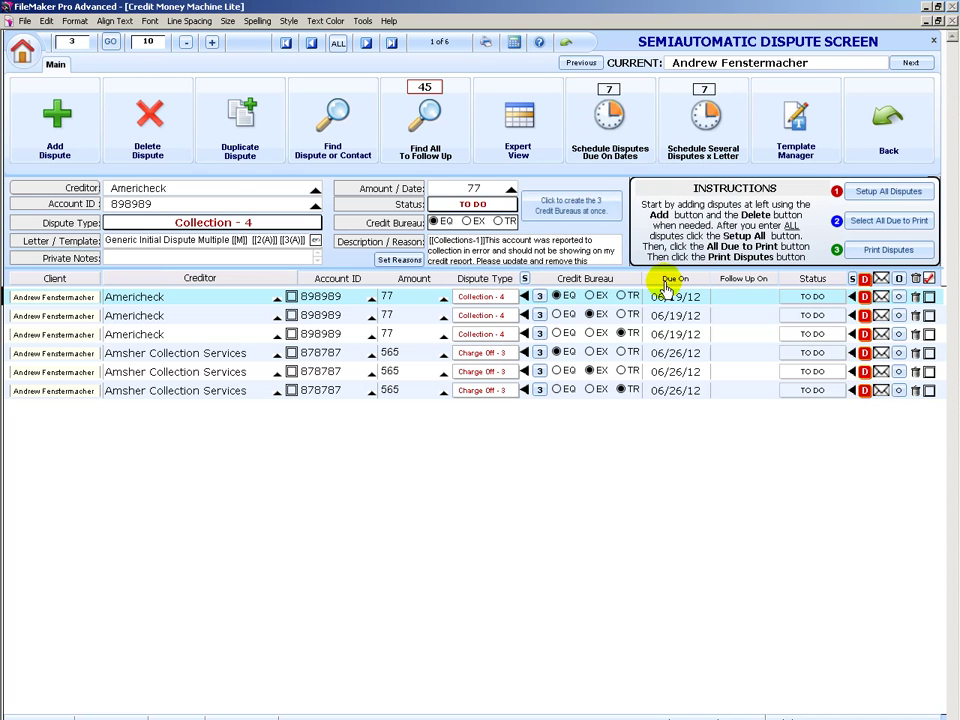
left_click(704, 120)
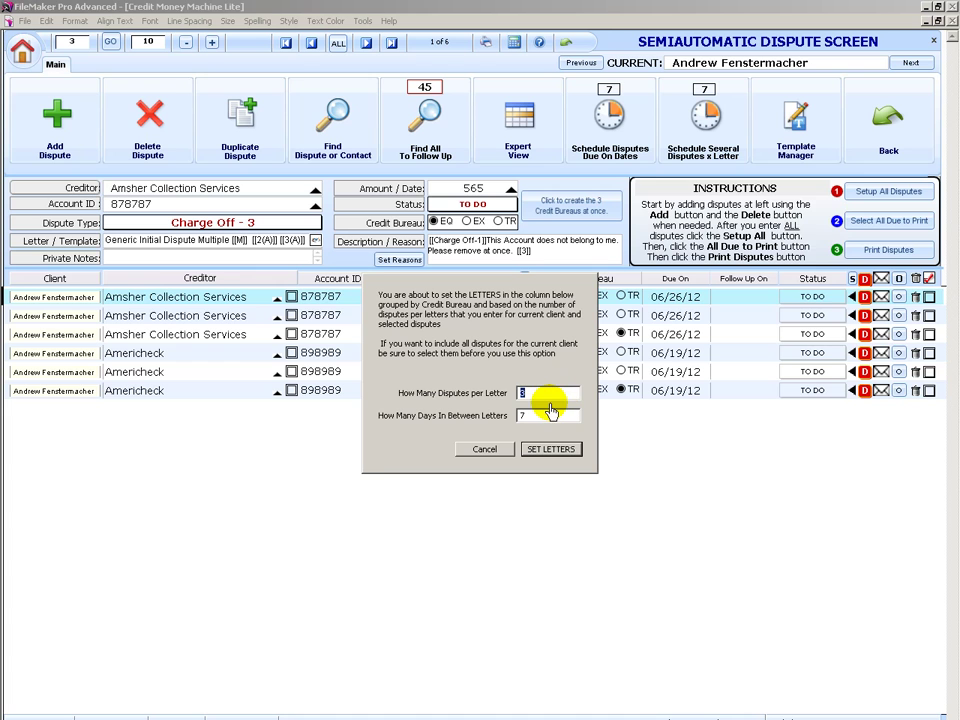
left_click(483, 449)
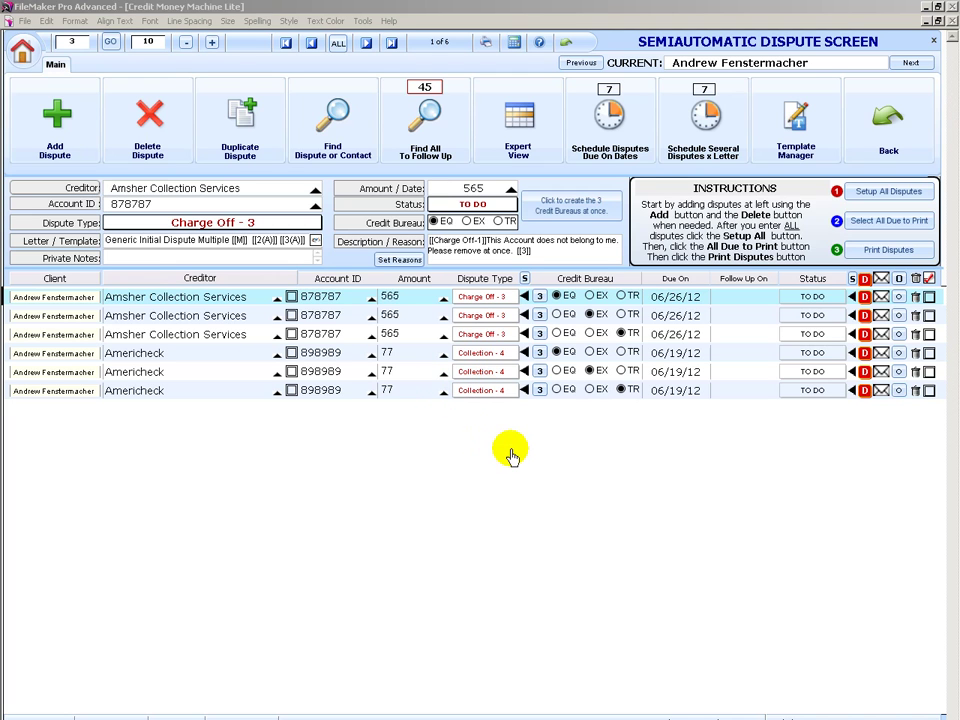
Set the description/reason of the EQ Amsher Collection Services dispute to the predefined Charge Off-2 reason about being paid in full
left_click(490, 250)
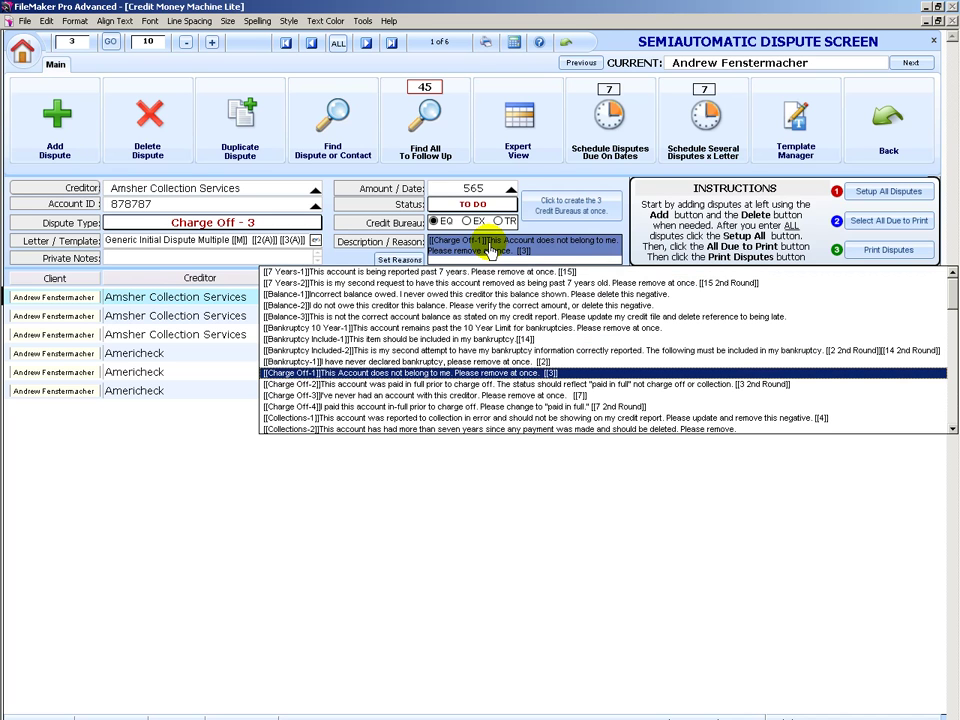
left_click(429, 385)
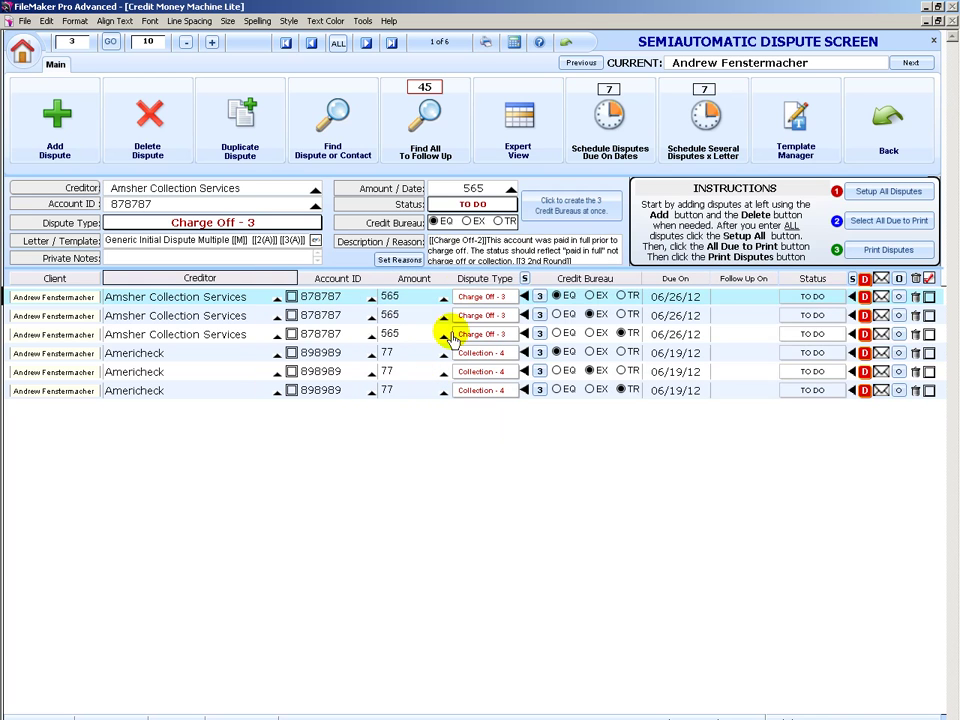
Replace the Amsher dispute's predefined reason with the custom text "Type whatever you want.", correcting its spelling and removing any filler text
mouse_move(466, 256)
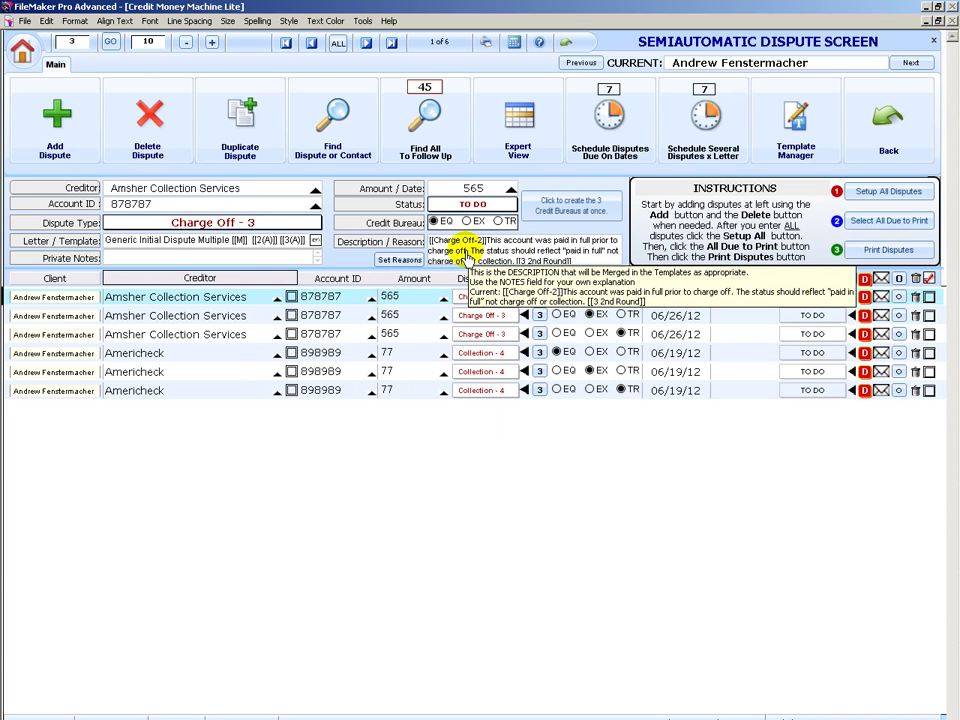
left_click(466, 256)
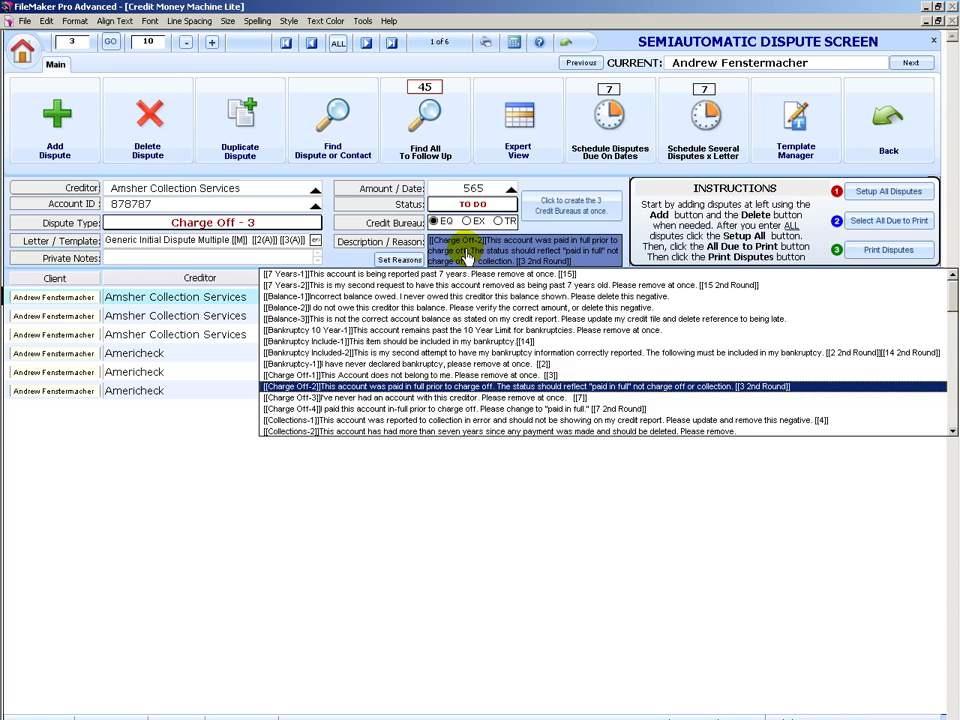
key("End")
key("Escape")
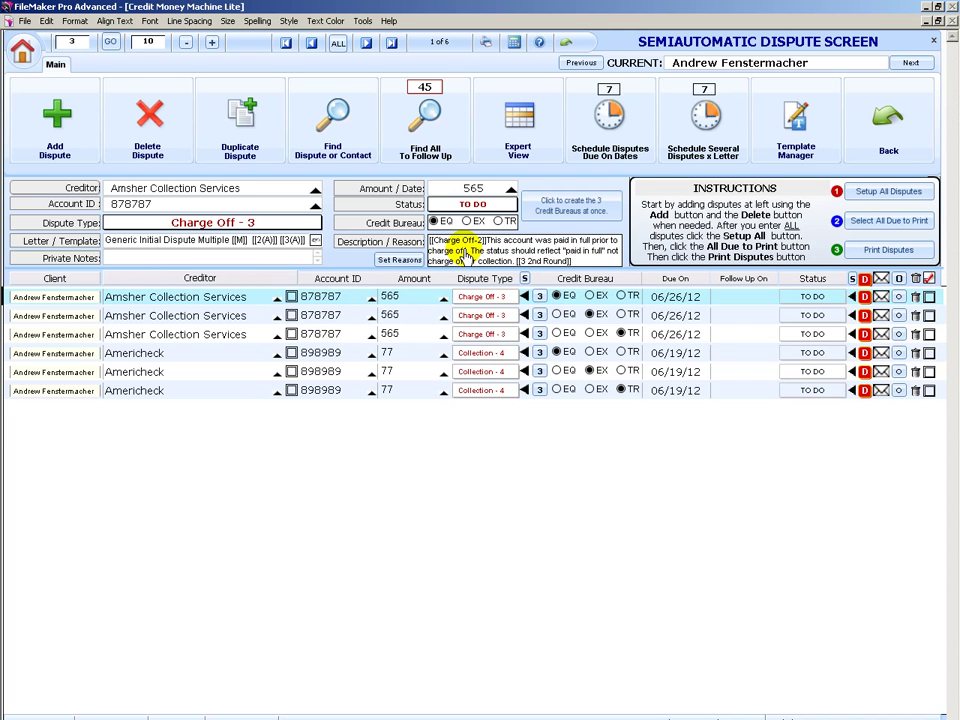
type("Type watever you")
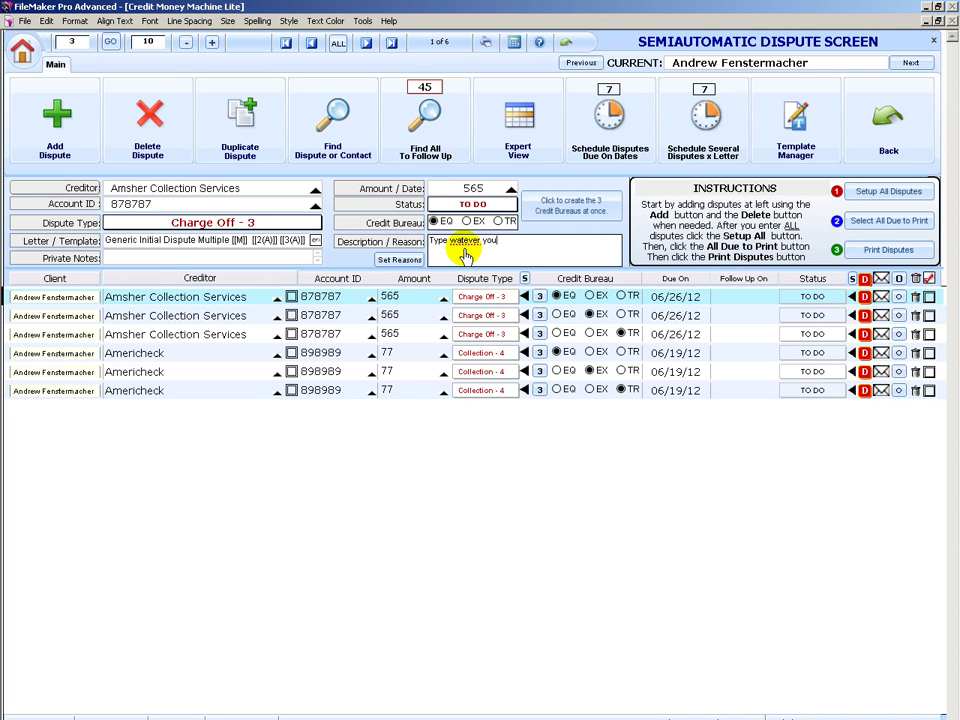
type(" want.")
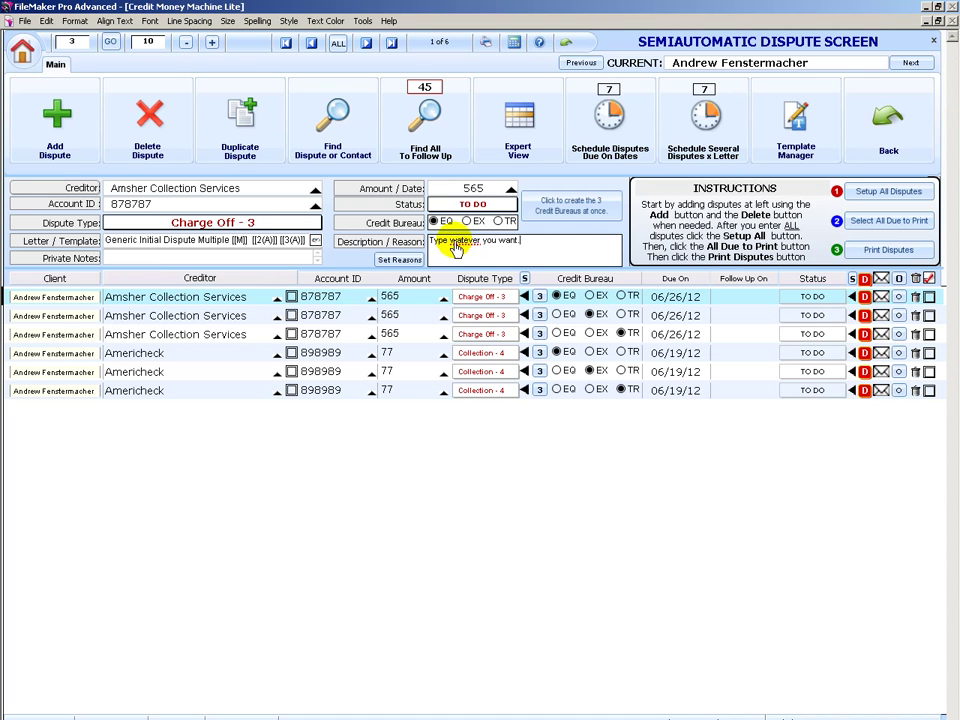
left_click(452, 242)
type("h")
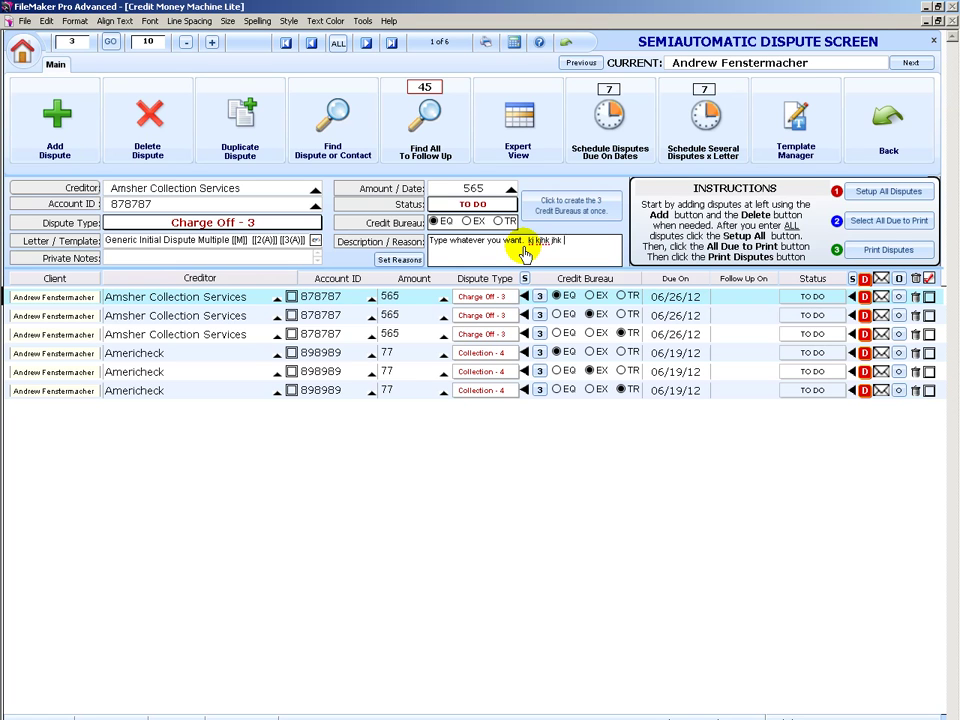
type("kjhkjk jhkjhkj kjhk jhkj hkjhkjhkjhkjhkj")
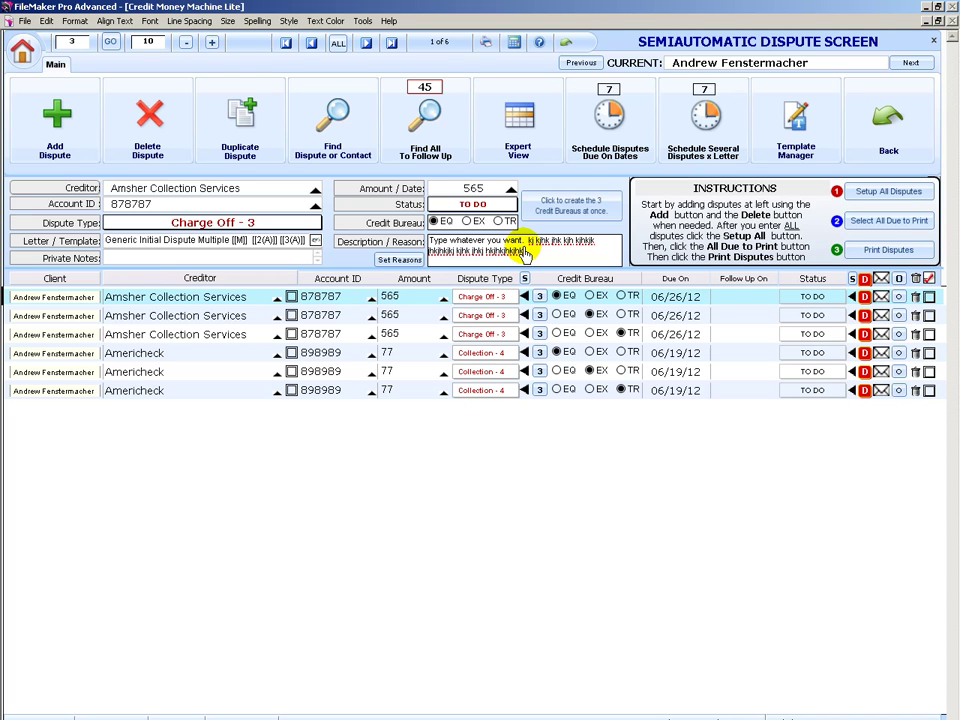
left_click_drag(523, 252, 523, 241)
key("BackSpace")
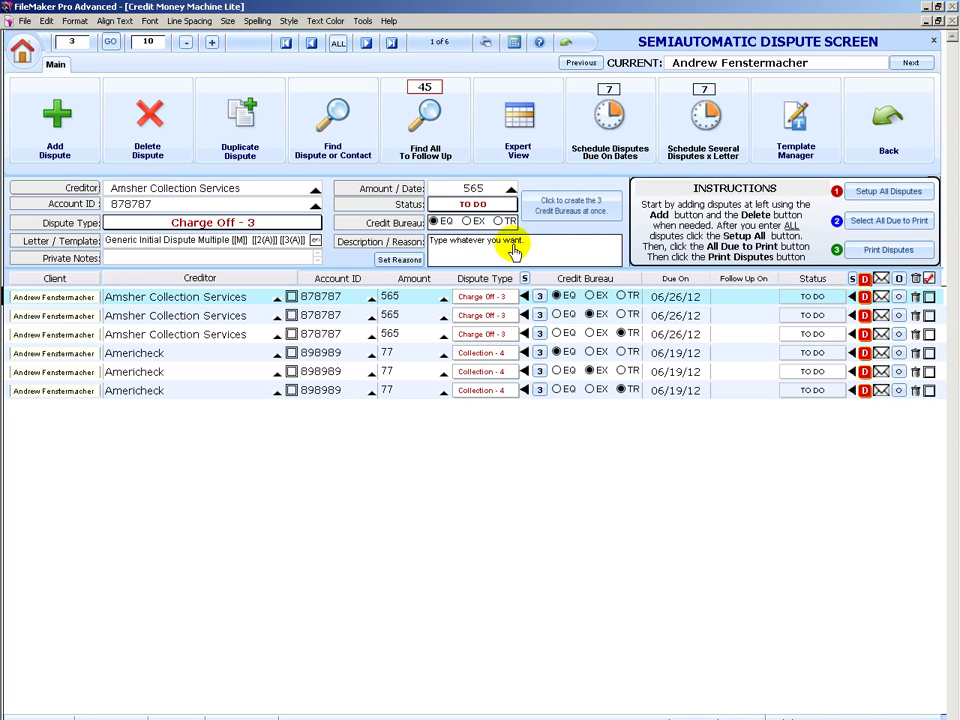
View the list of predefined description/reason snippets and replace the Amsher dispute's custom reason with the predefined Charge Off-2 reason
left_click(398, 262)
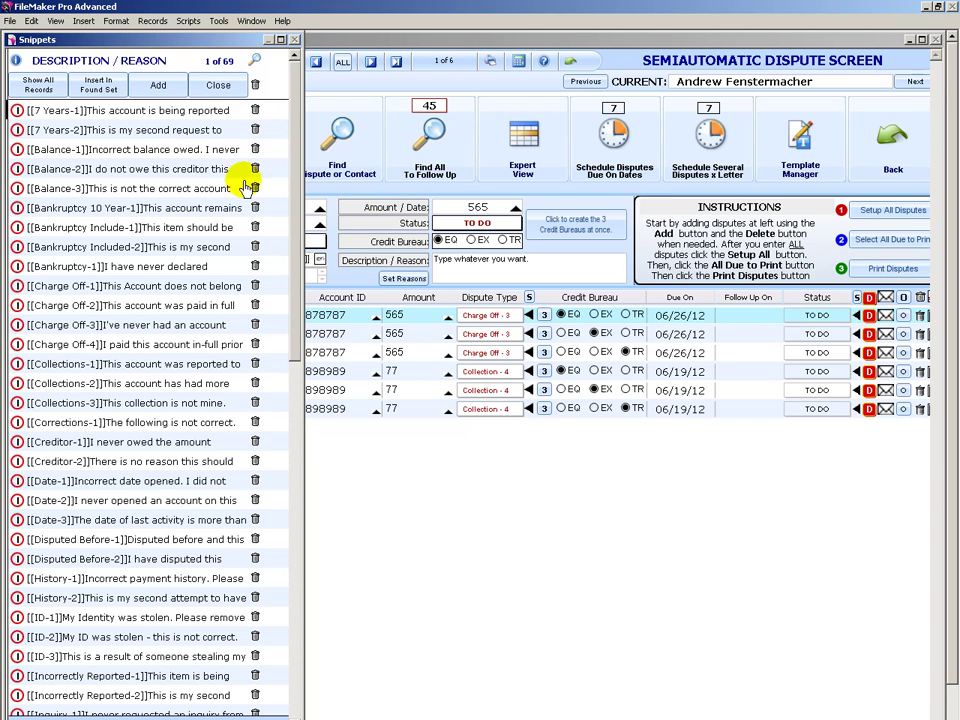
left_click(222, 88)
left_click(497, 241)
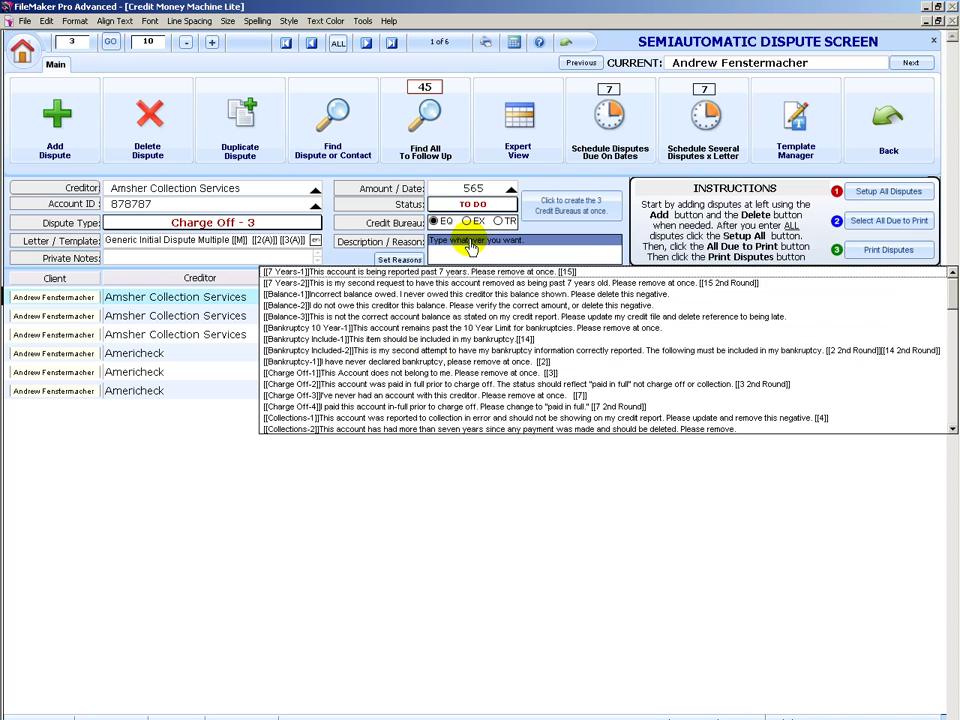
left_click(370, 386)
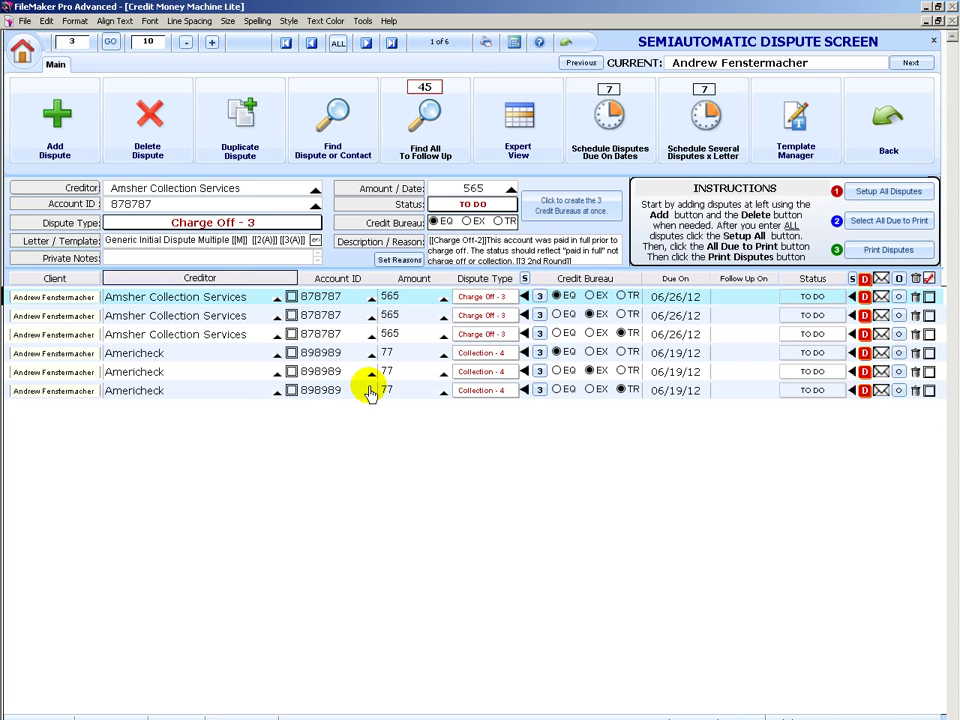